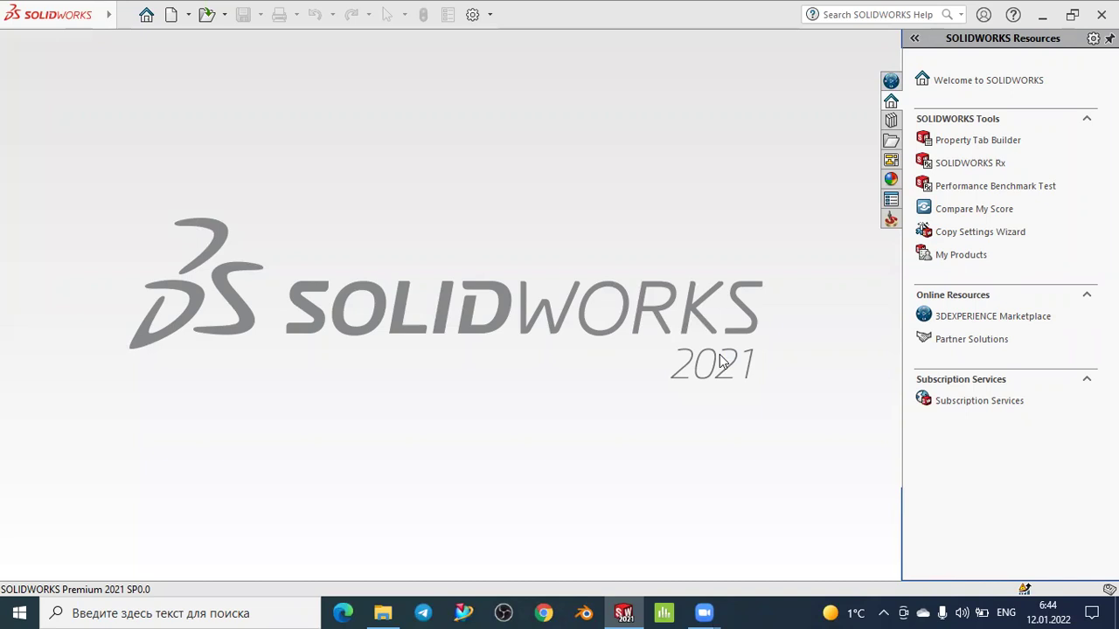
# - Create a new part document and continue with a blank template
pyautogui.click(174, 15)
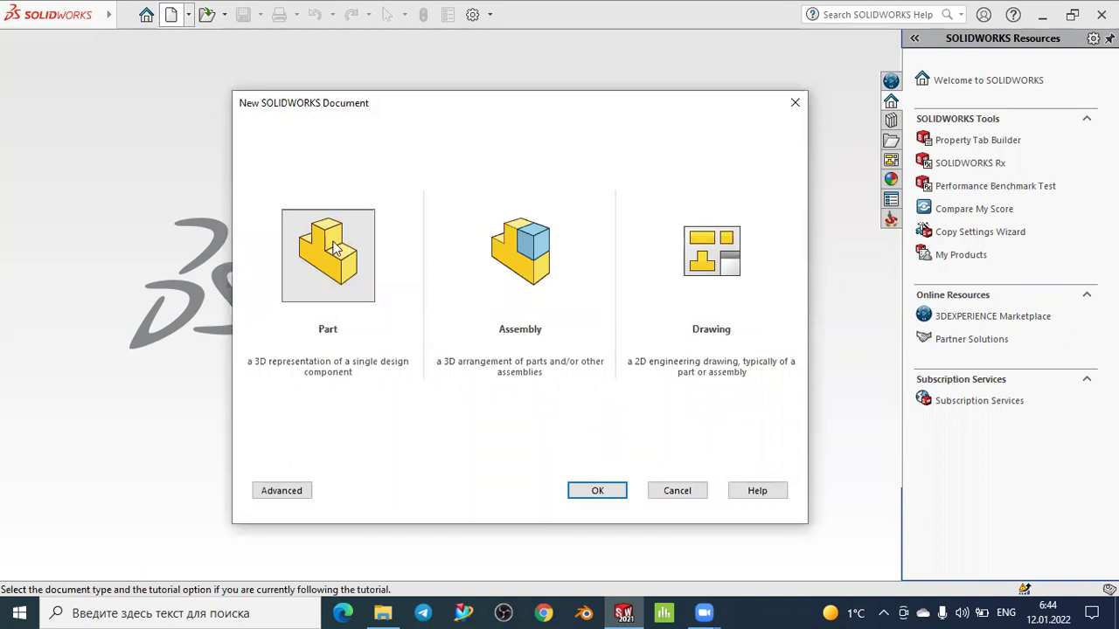
pyautogui.click(597, 490)
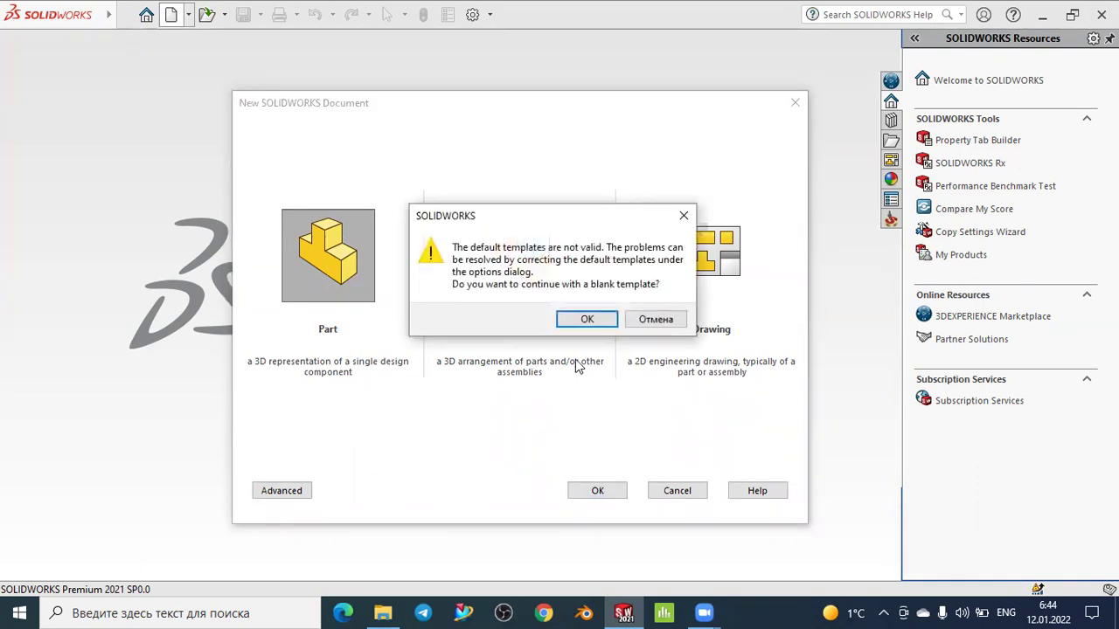
pyautogui.click(587, 320)
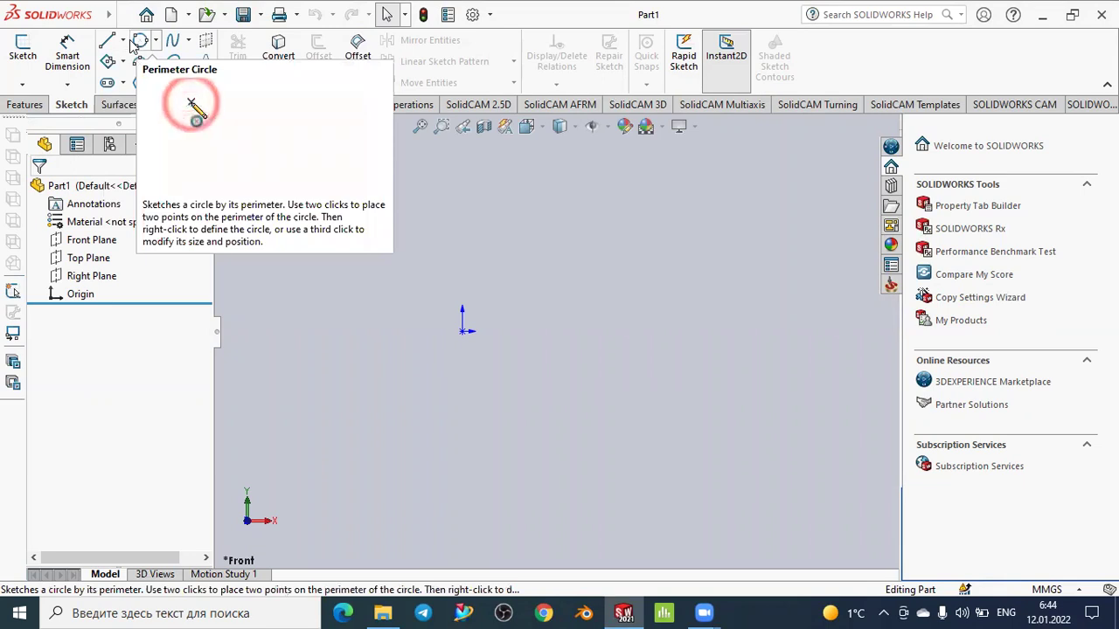
# - Start a sketch on the Front Plane
pyautogui.click(156, 43)
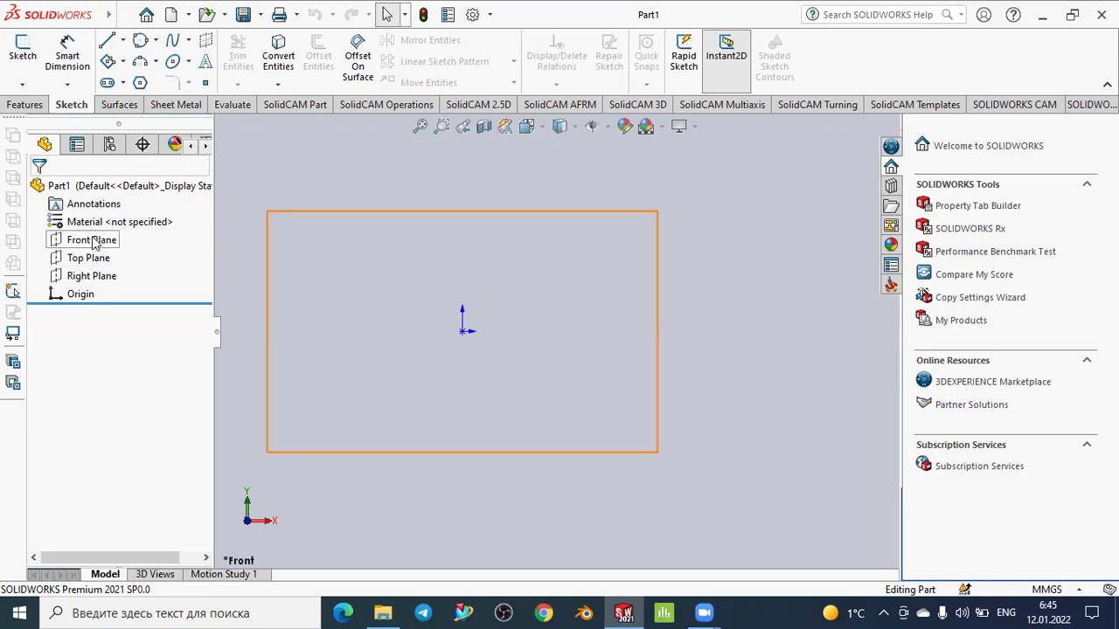
pyautogui.click(98, 244)
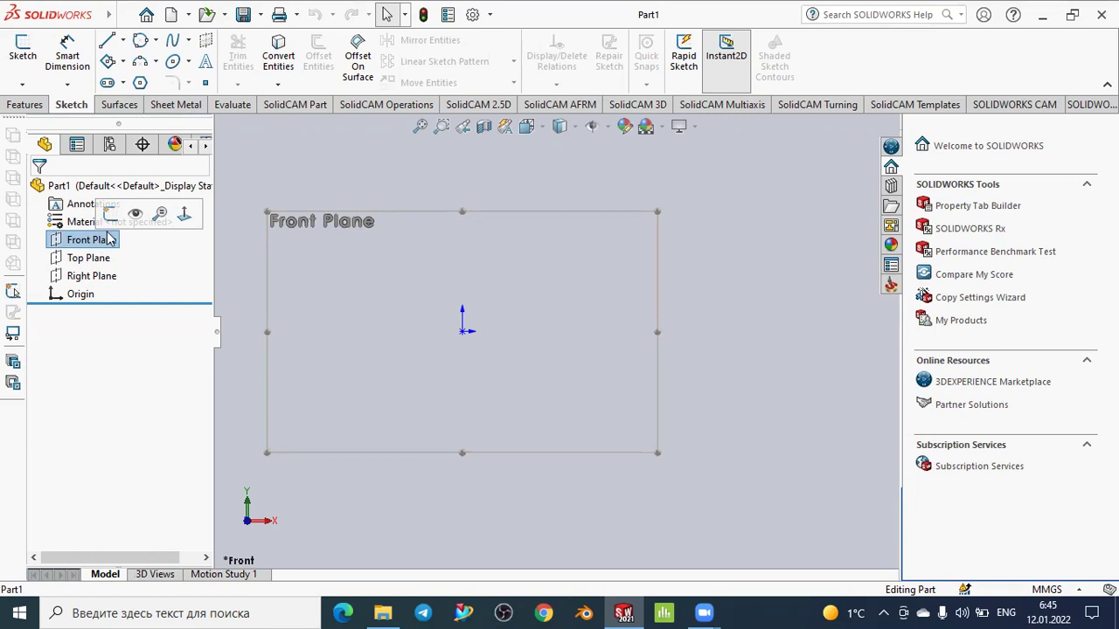
pyautogui.click(109, 218)
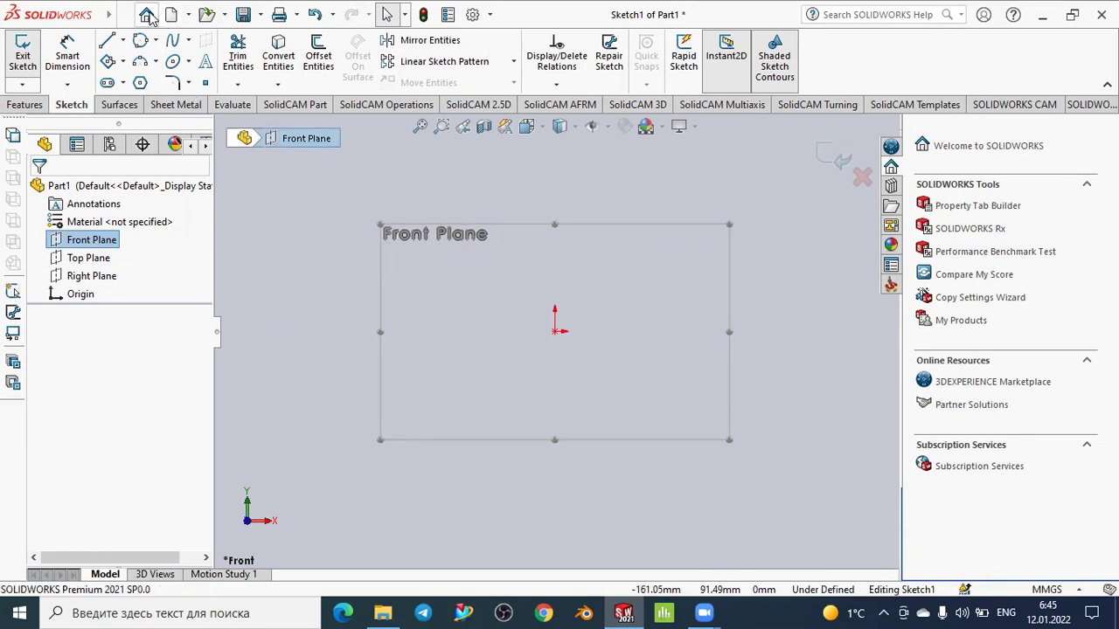
# - Choose the centre-point Circle tool and turn off its diameter dimensions option
pyautogui.click(153, 42)
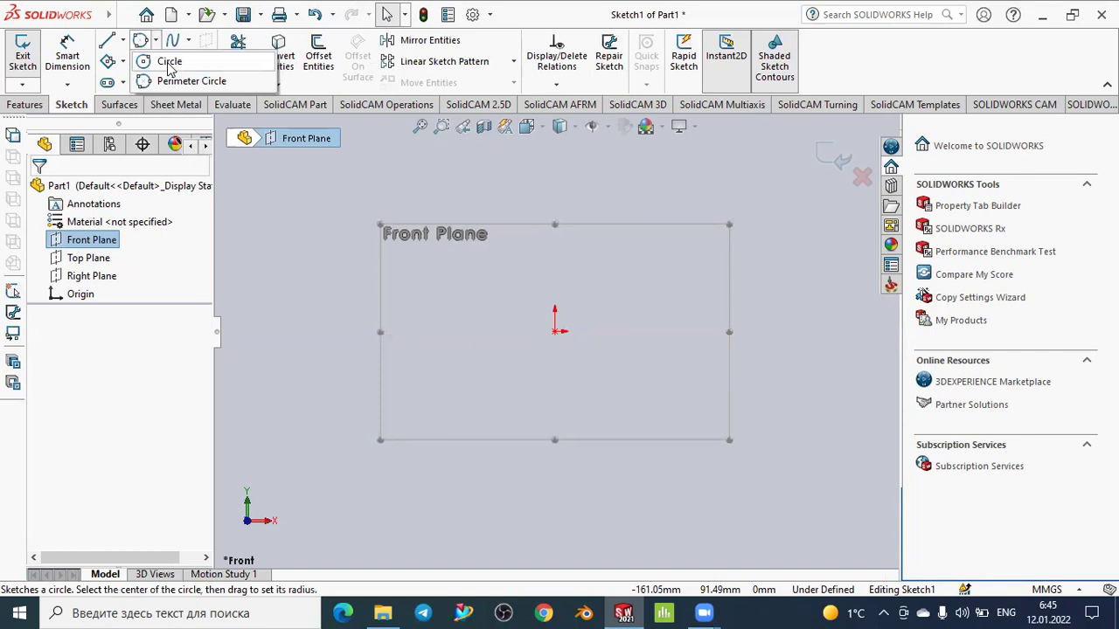
pyautogui.click(169, 62)
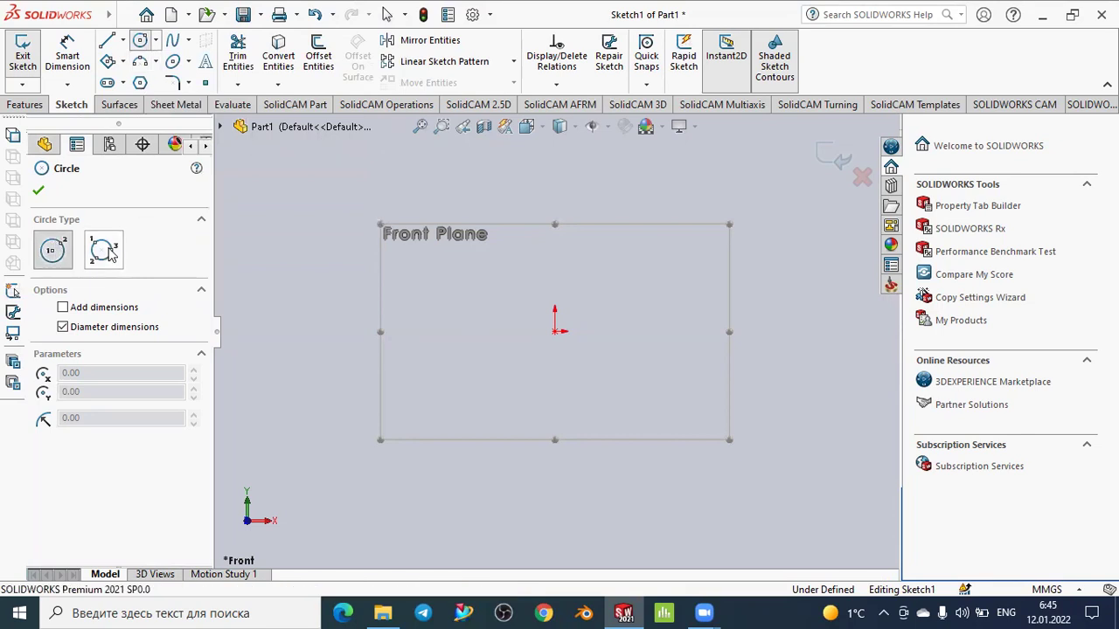
pyautogui.click(57, 251)
pyautogui.click(63, 328)
pyautogui.click(63, 327)
pyautogui.click(63, 327)
pyautogui.click(63, 328)
pyautogui.click(63, 328)
pyautogui.click(62, 328)
pyautogui.click(63, 328)
pyautogui.press('Escape')
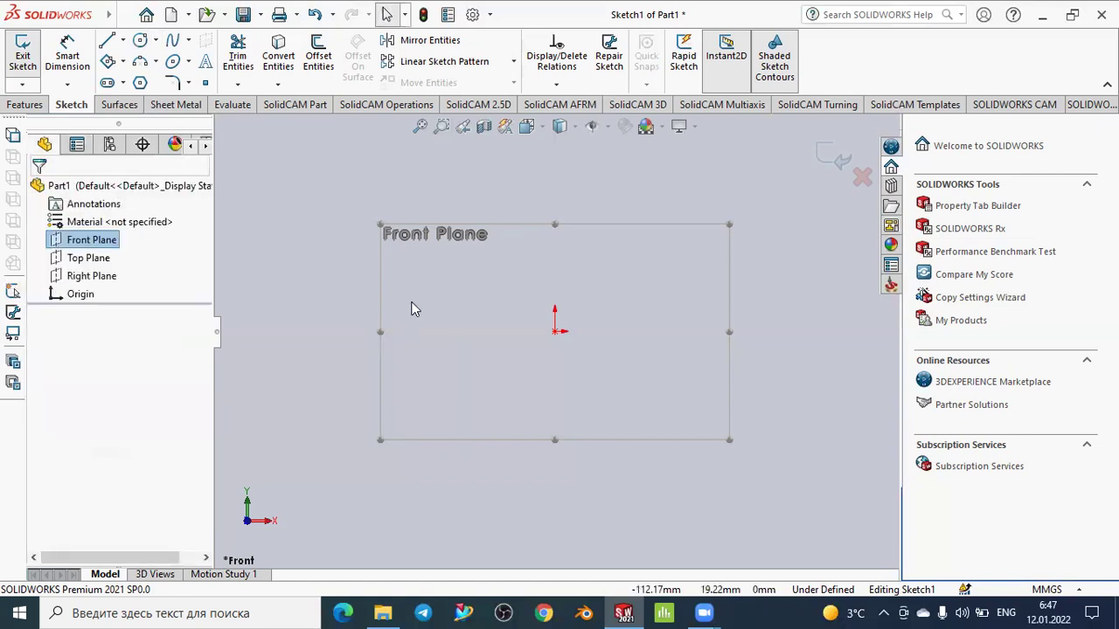
# - Sketch a circle of about 41 mm radius centred on the origin
pyautogui.click(140, 40)
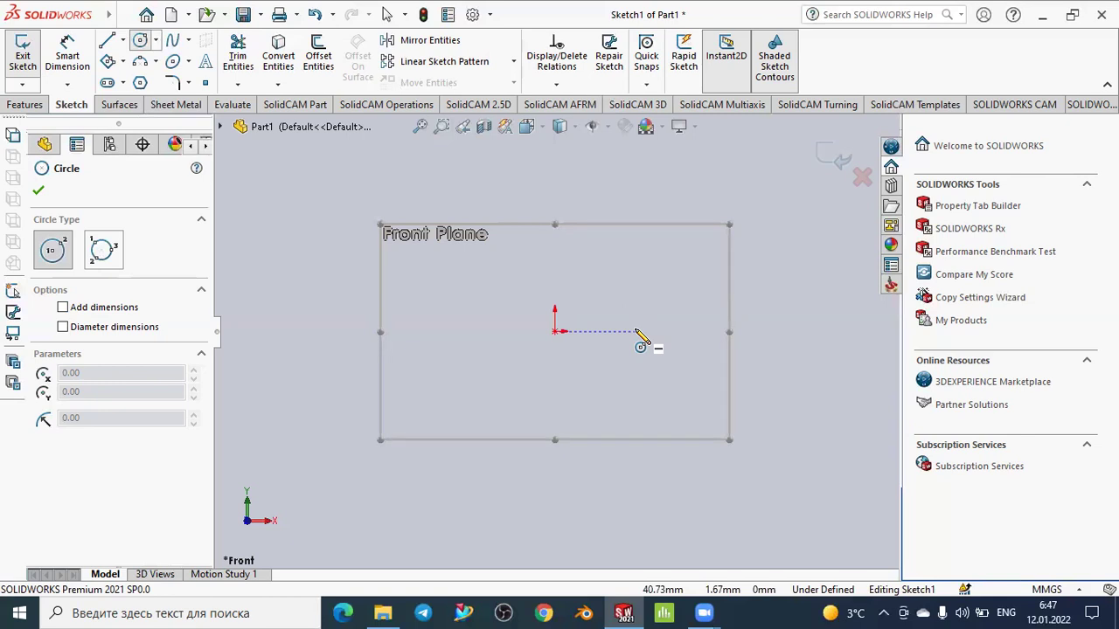
pyautogui.click(556, 331)
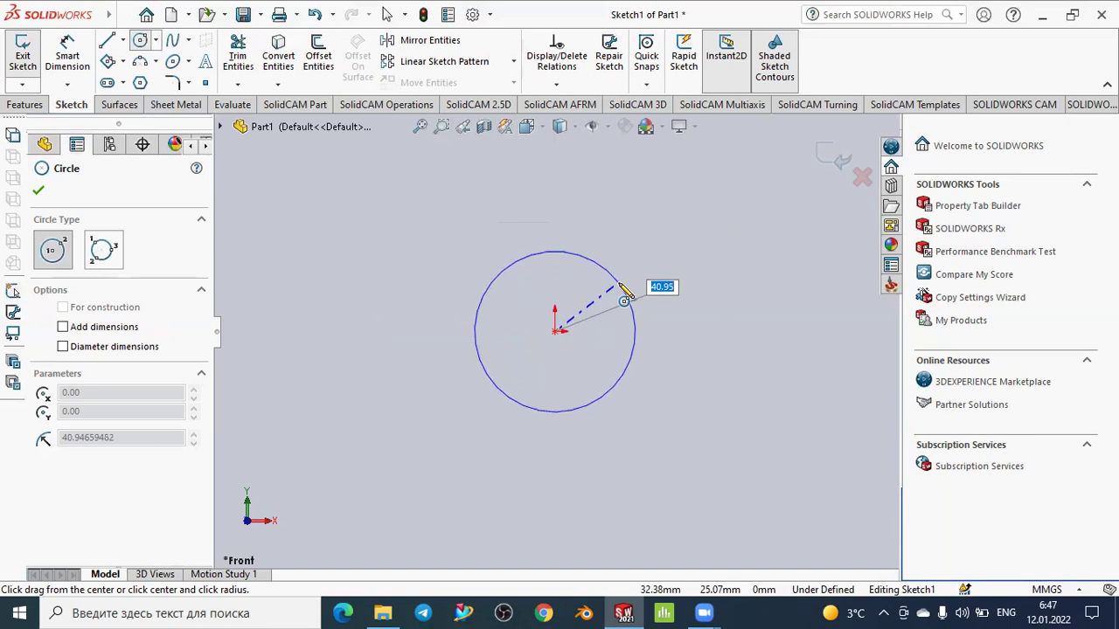
pyautogui.click(623, 292)
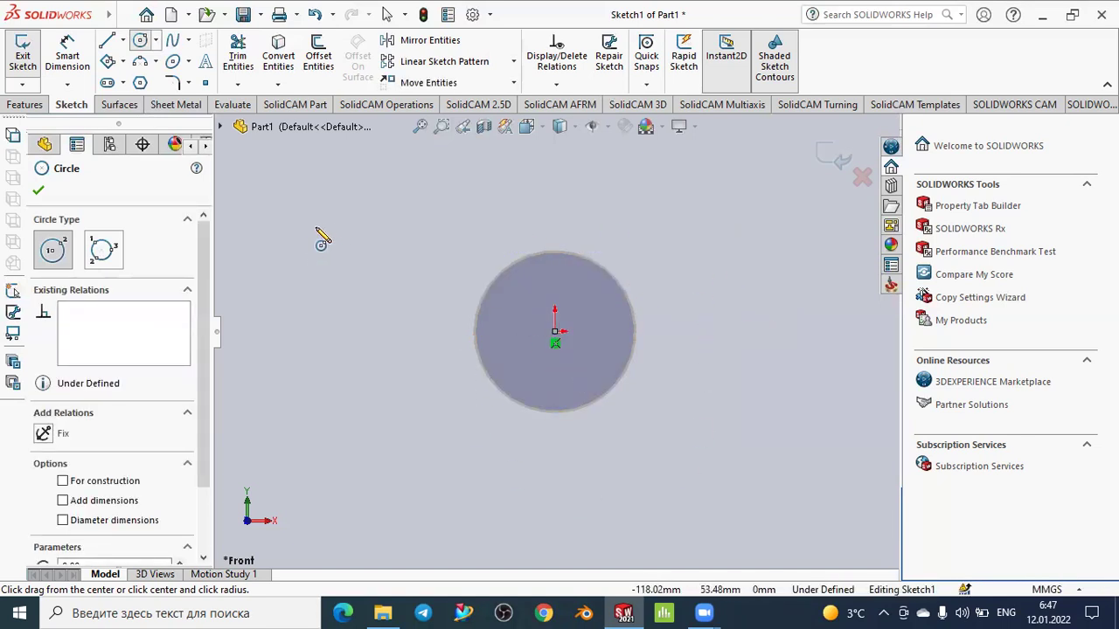
# - Sketch two smaller centre-point circles without dimensions, one to the upper left and one to the upper right of the origin circle
pyautogui.click(54, 252)
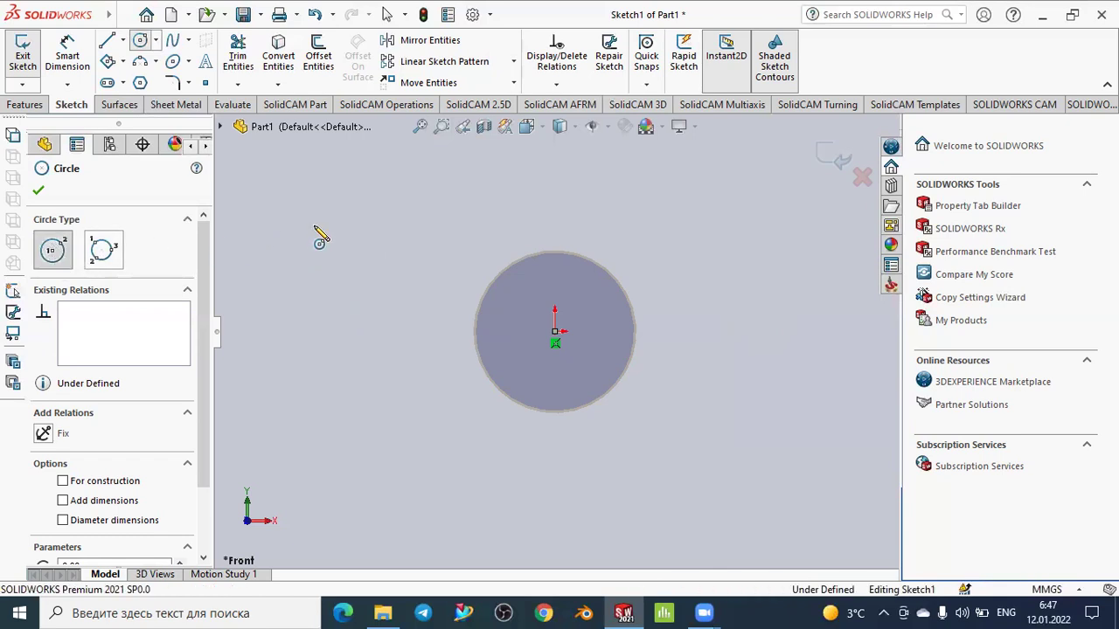
pyautogui.moveTo(317, 225); pyautogui.dragTo(357, 200)
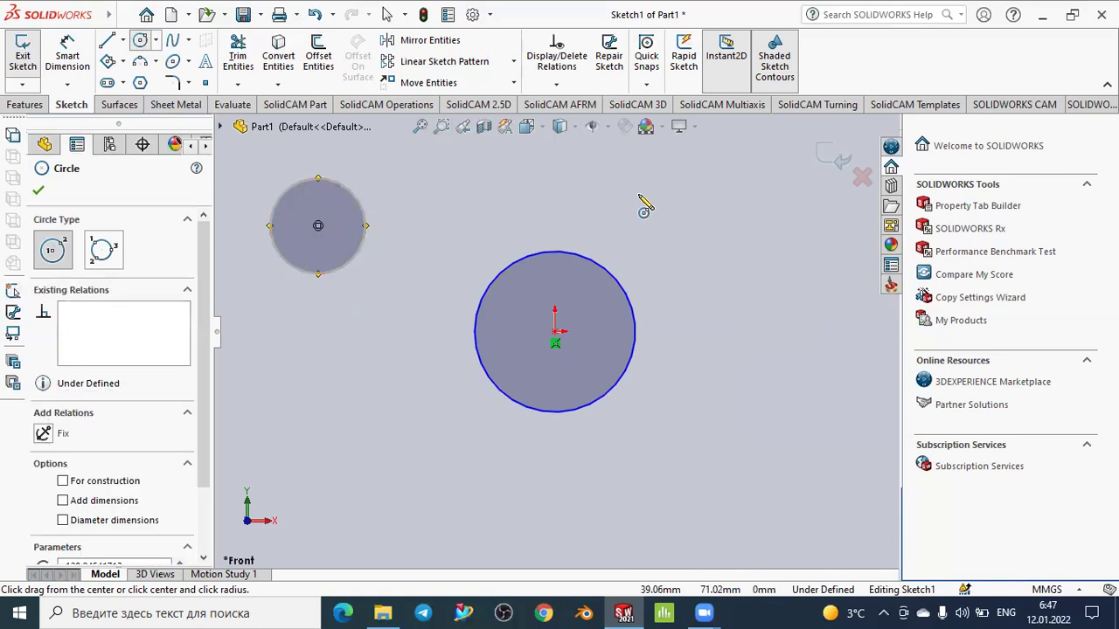
pyautogui.moveTo(696, 225); pyautogui.dragTo(745, 202)
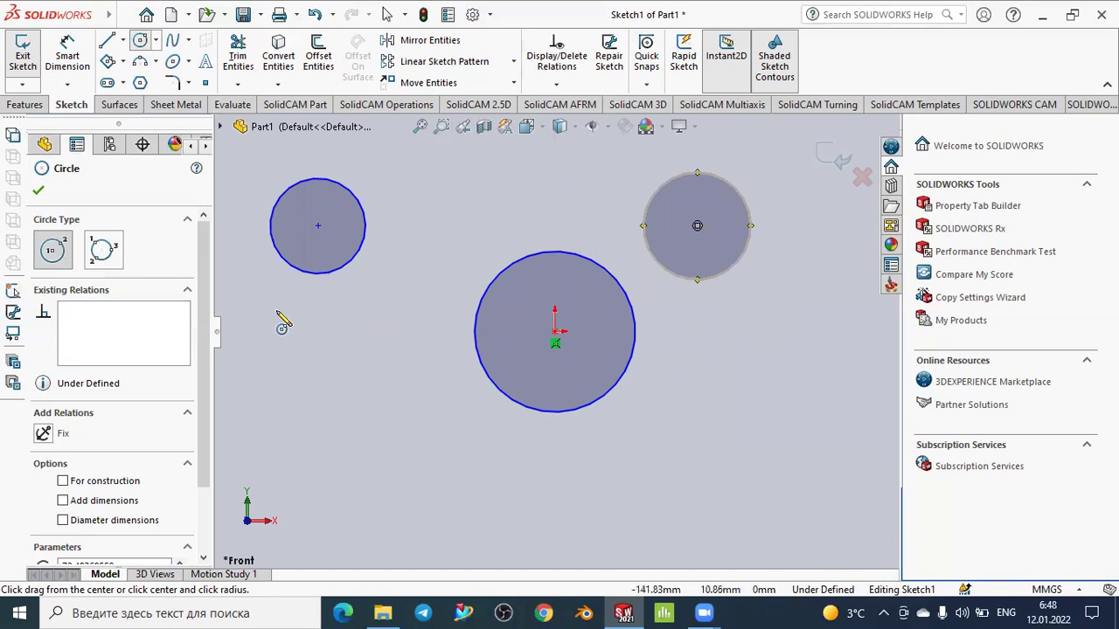
pyautogui.click(39, 192)
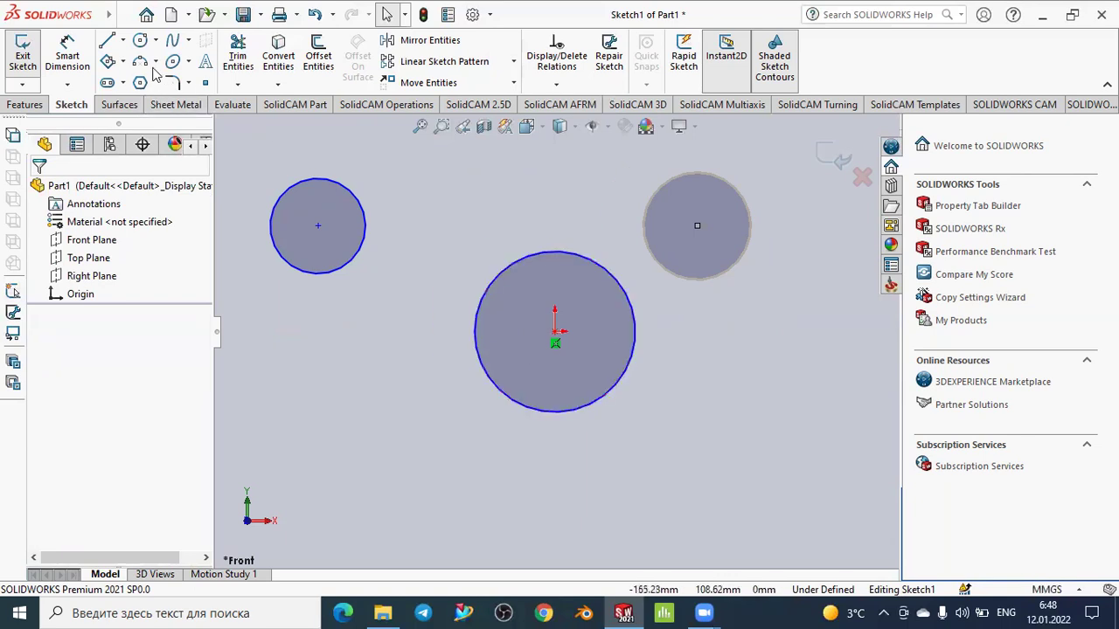
# - With automatic dimensions on, sketch a circle of about 26.7 mm radius below and left of the origin circle, and set the units to MMGS
pyautogui.click(142, 44)
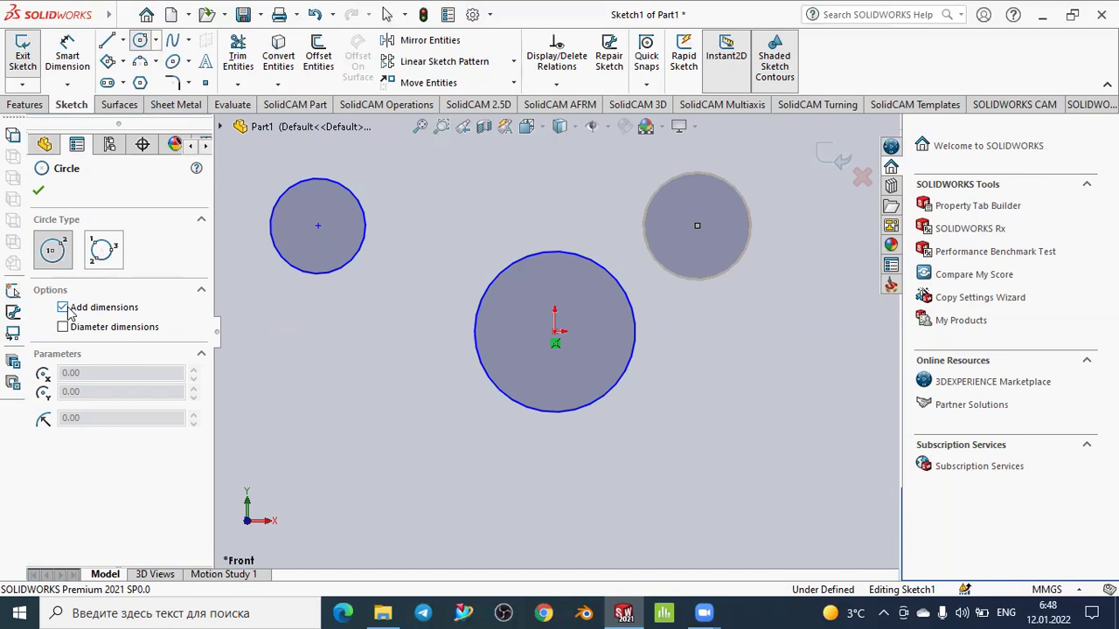
pyautogui.click(301, 406)
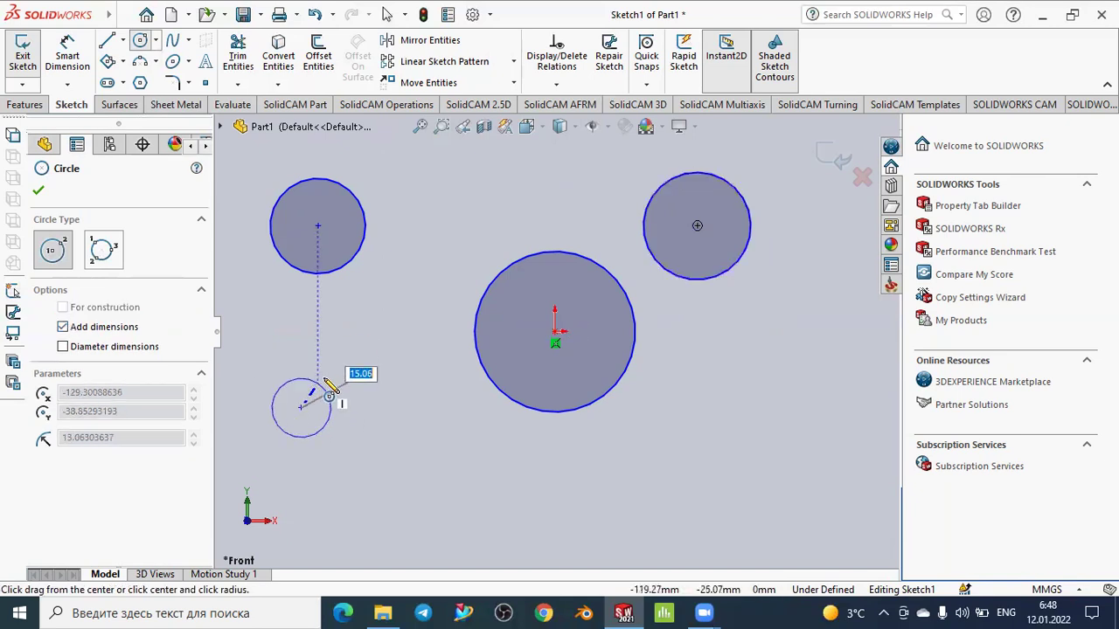
pyautogui.click(341, 385)
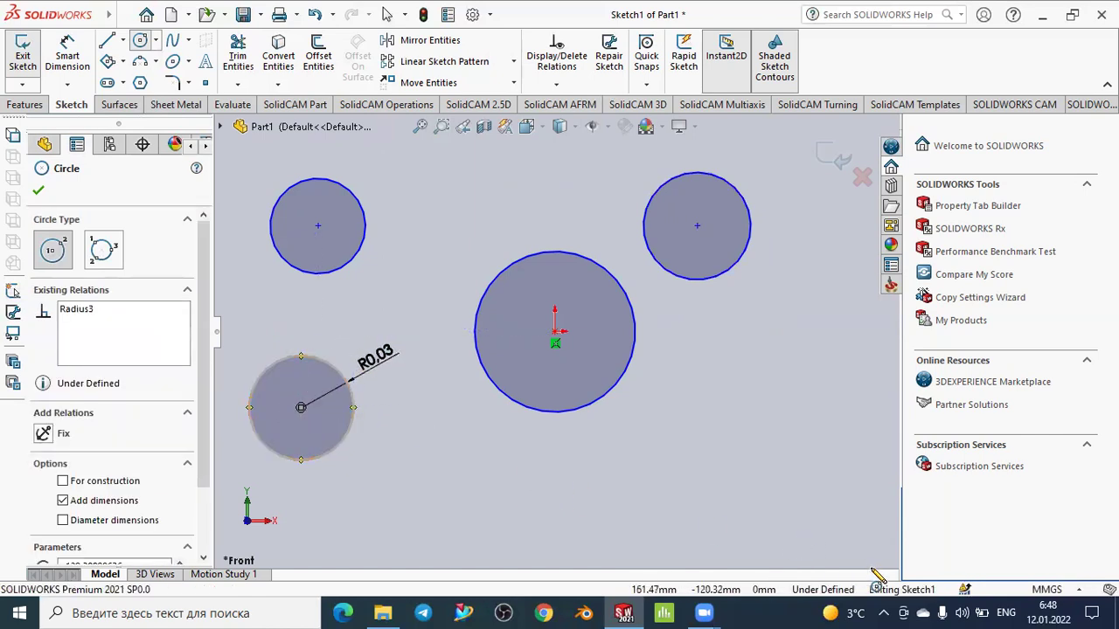
pyautogui.click(1049, 589)
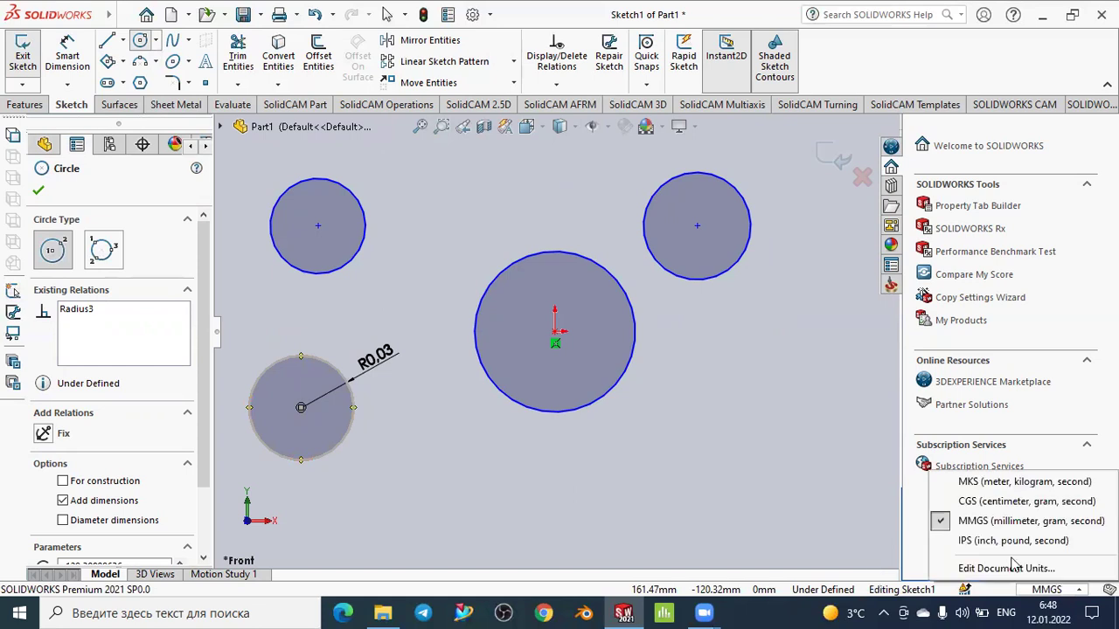
pyautogui.click(986, 522)
# - Sketch a dimensioned circle of about 24.9 mm radius below and right of the origin circle
pyautogui.click(712, 407)
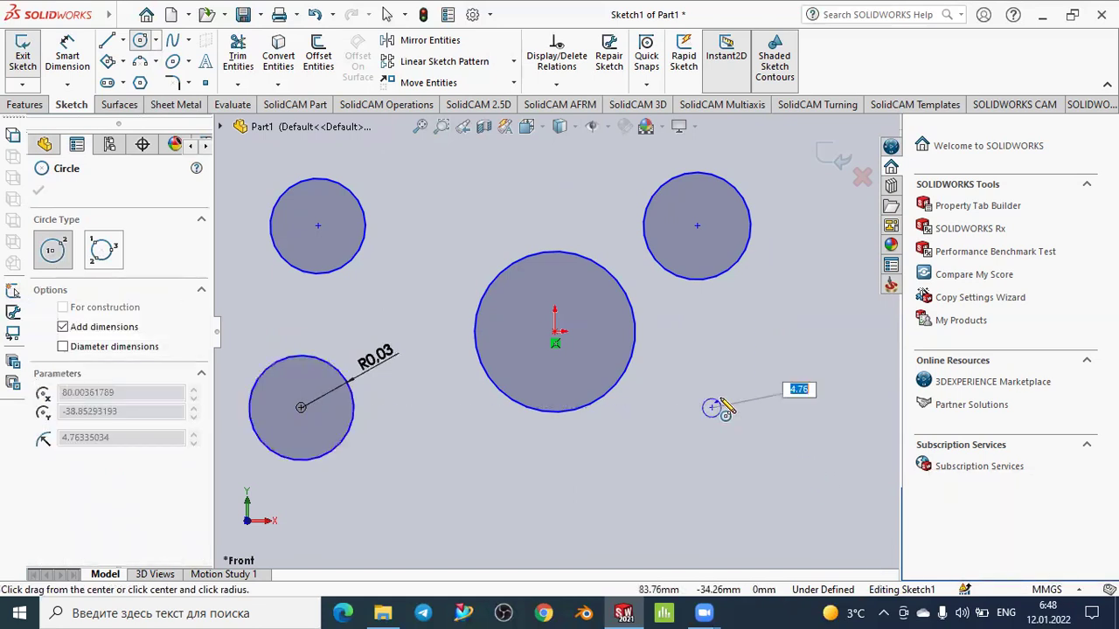
pyautogui.click(755, 385)
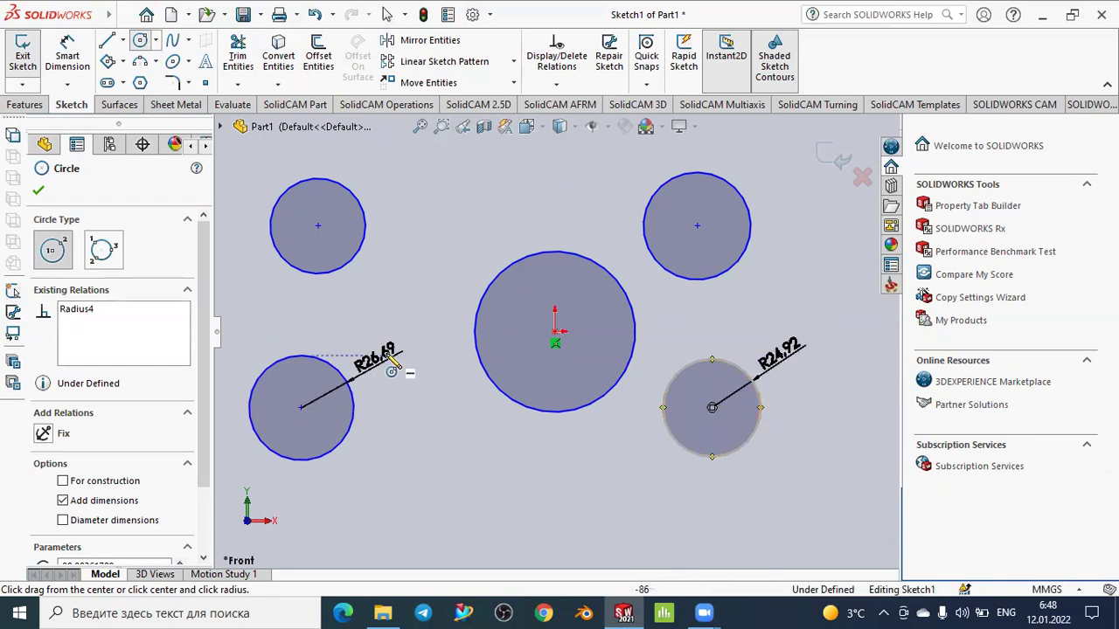
pyautogui.click(40, 190)
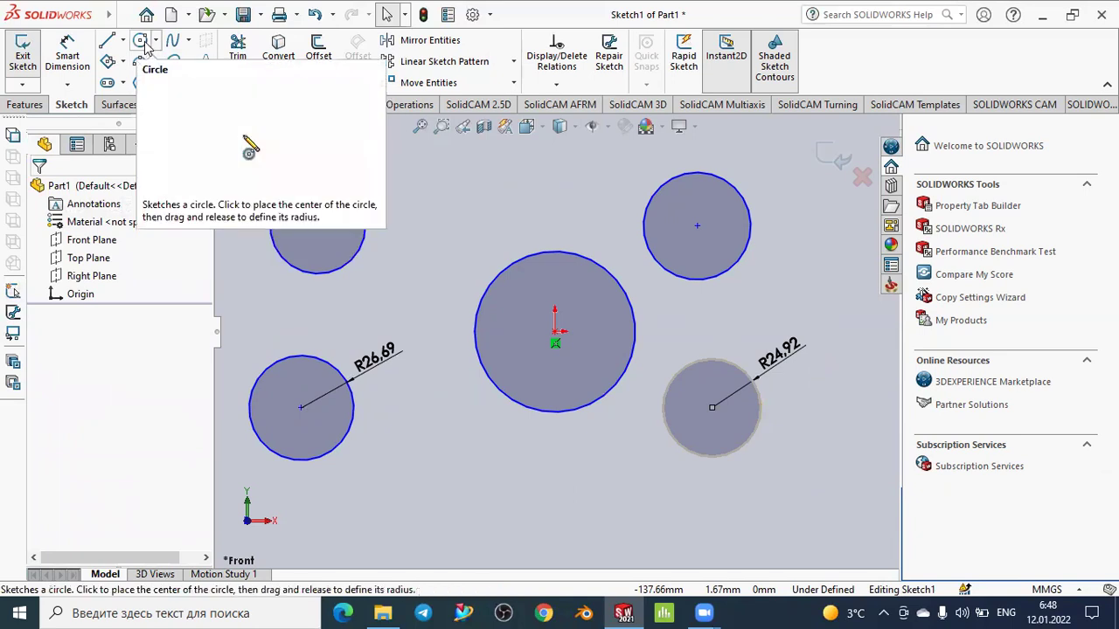
# - Turn on diameter dimensions and sketch a circle of about 58.9 mm diameter below and slightly left of the origin circle
pyautogui.click(142, 42)
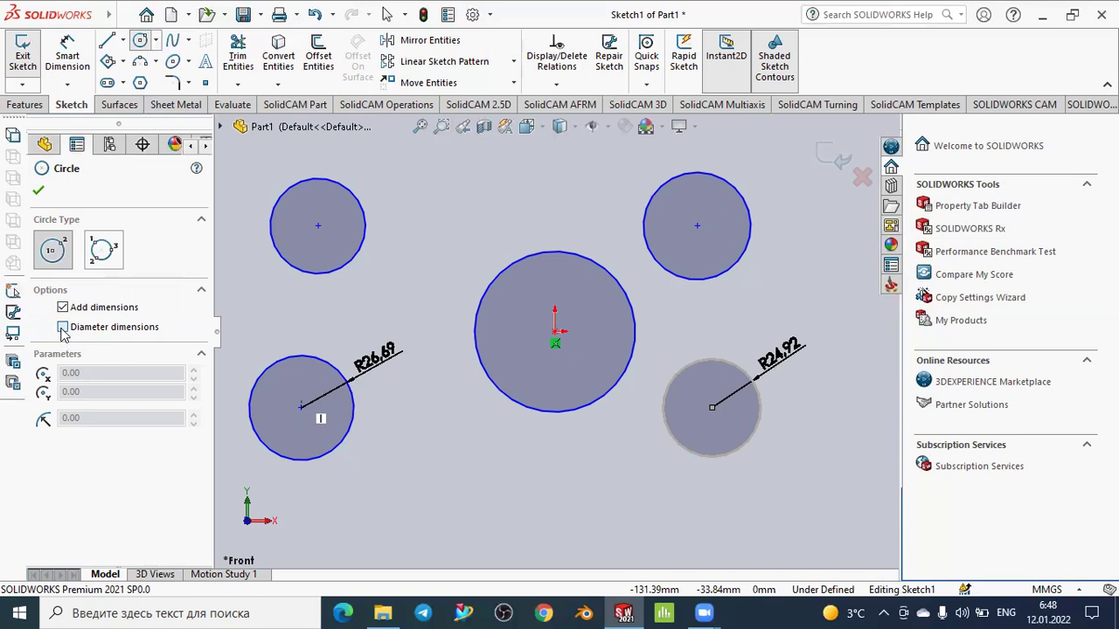
pyautogui.click(448, 506)
pyautogui.click(492, 471)
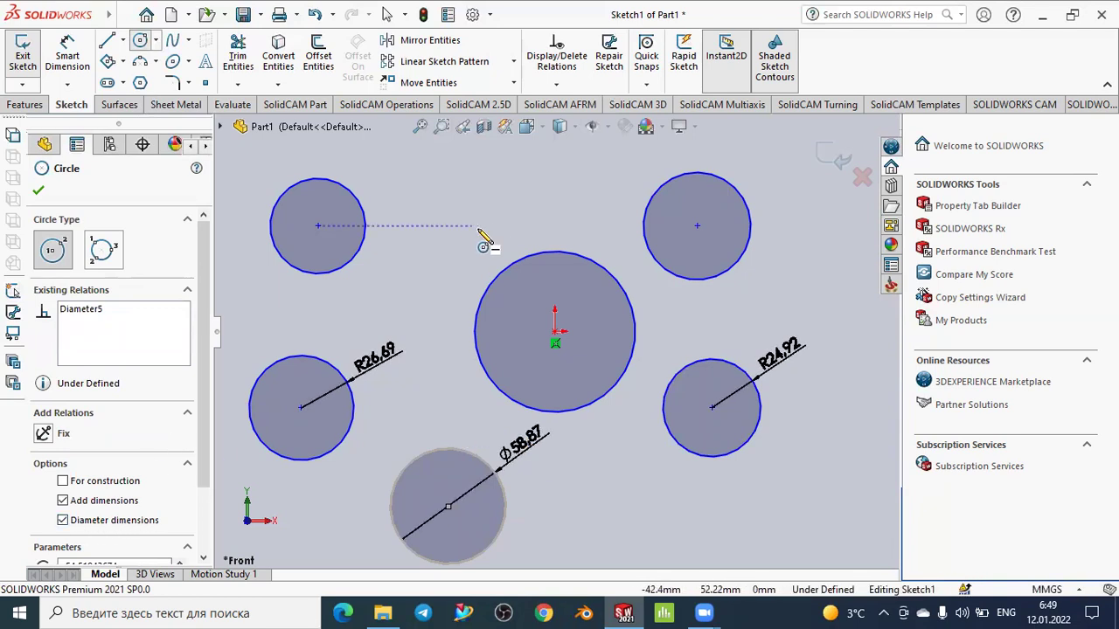
# - Sketch a circle with a 38.5 mm diameter just above the origin circle
pyautogui.click(505, 217)
pyautogui.write('38.5')
pyautogui.press('Return')
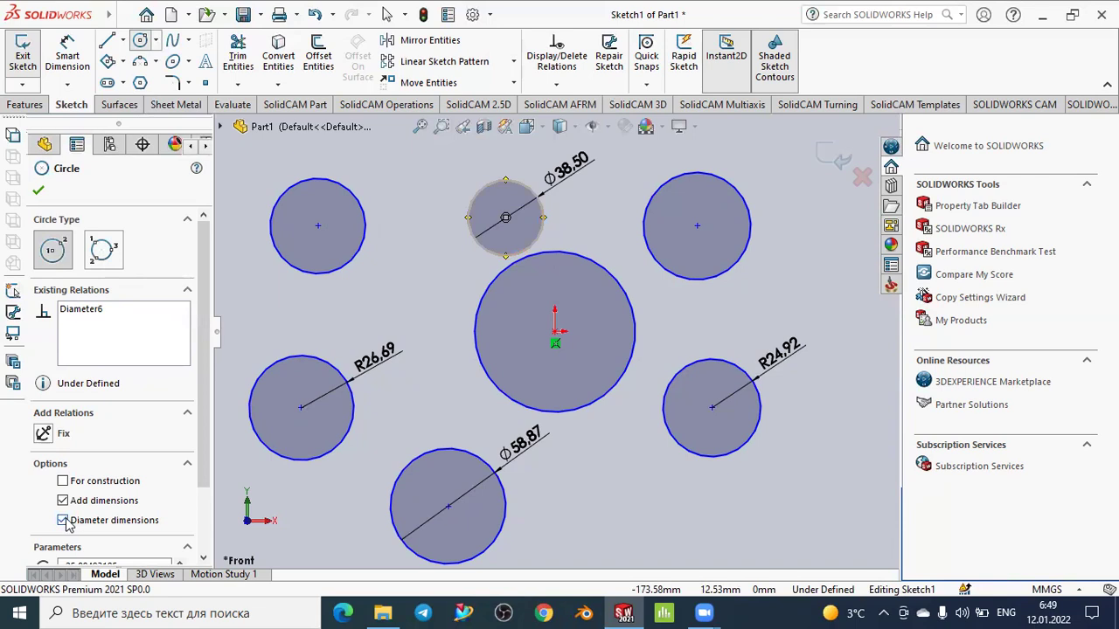
# - Turn off diameter dimensions and sketch a circle with a 21.57 mm radius below and slightly right of the origin circle
pyautogui.click(627, 505)
pyautogui.write('21.57')
pyautogui.press('Return')
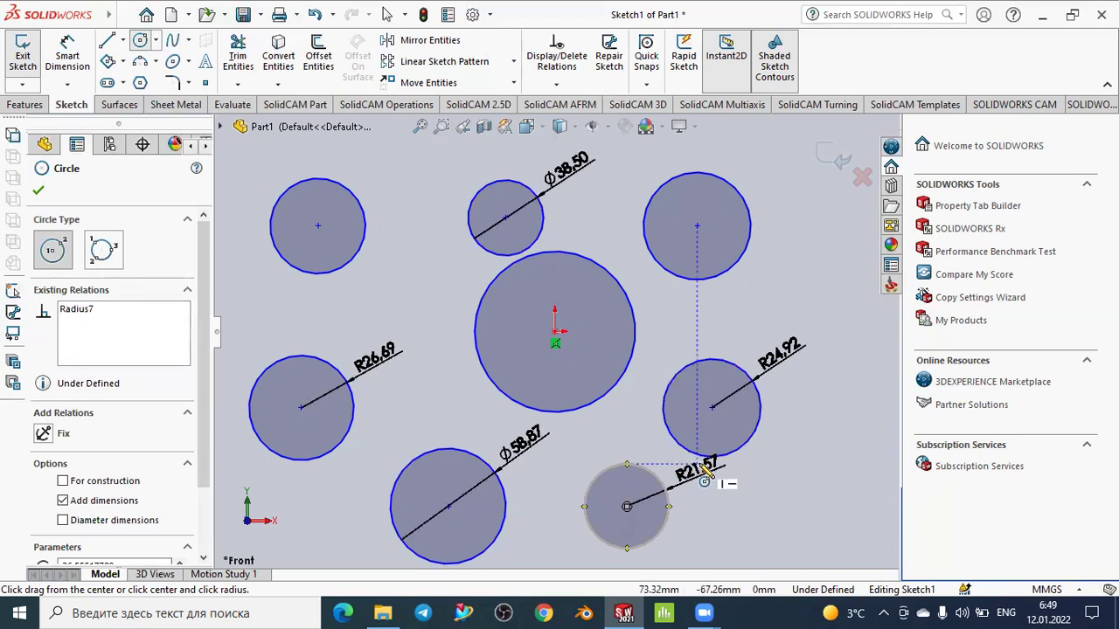
# - Convert the 21.57 mm radius circle to construction geometry
pyautogui.scroll(-3, 744, 428)
pyautogui.press('f')
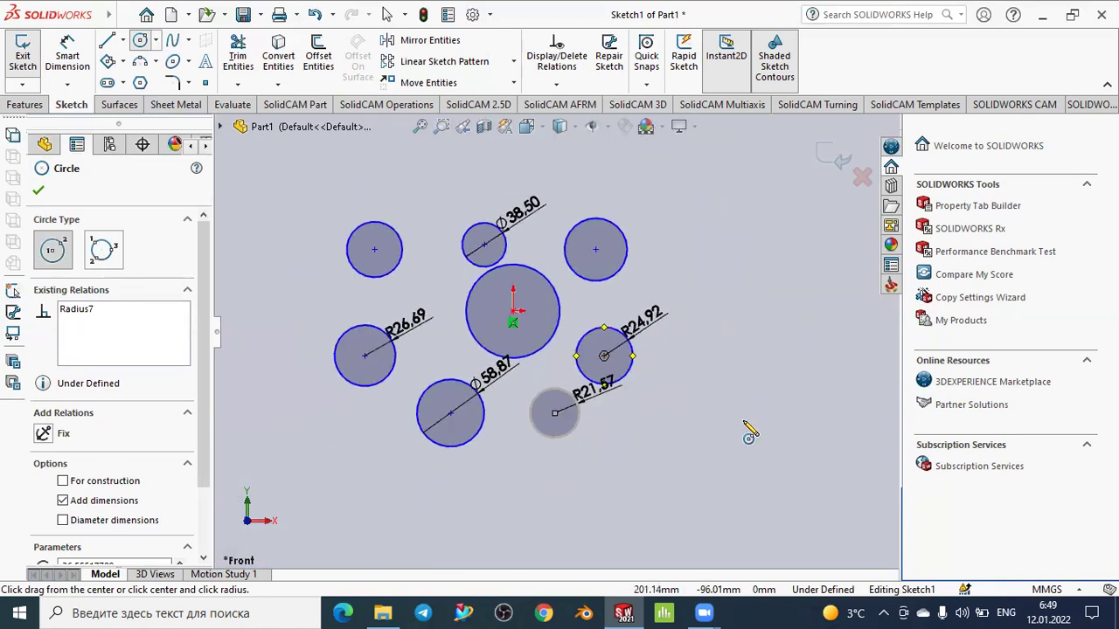
pyautogui.scroll(-3, 392, 257)
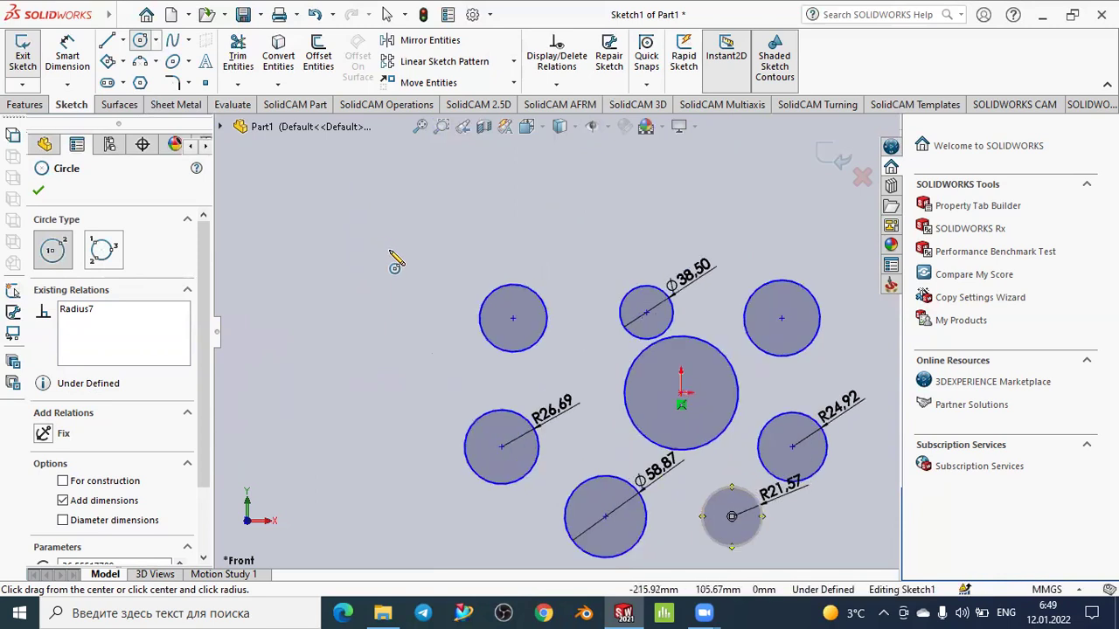
pyautogui.click(63, 482)
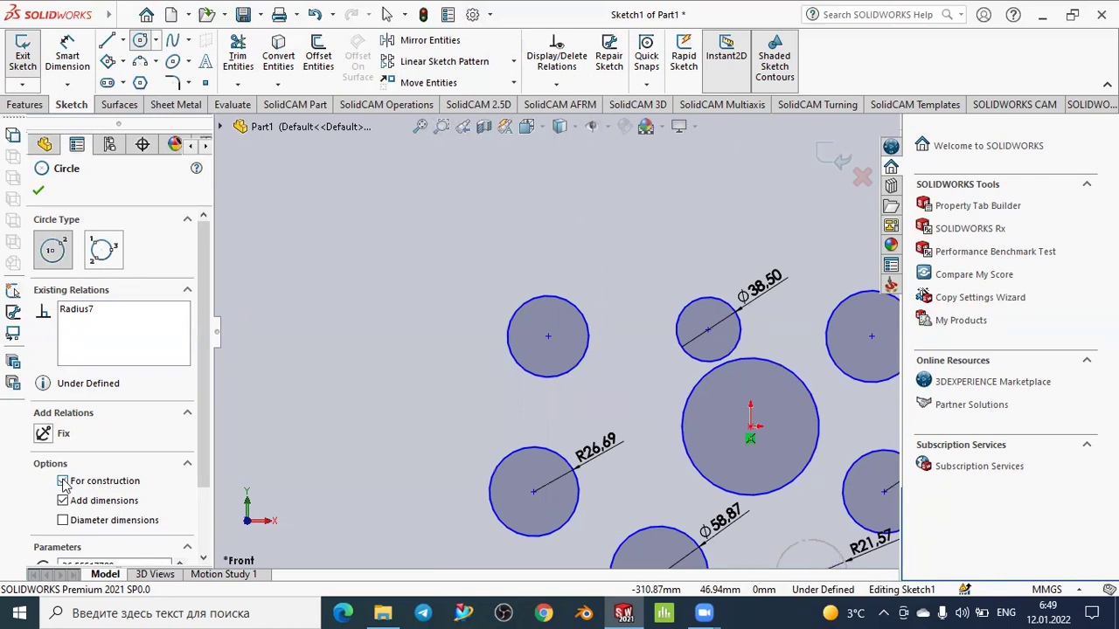
# - Sketch a dimensioned solid circle of about 33.7 mm radius at the far left of the upper row of circles
pyautogui.click(374, 340)
pyautogui.click(418, 306)
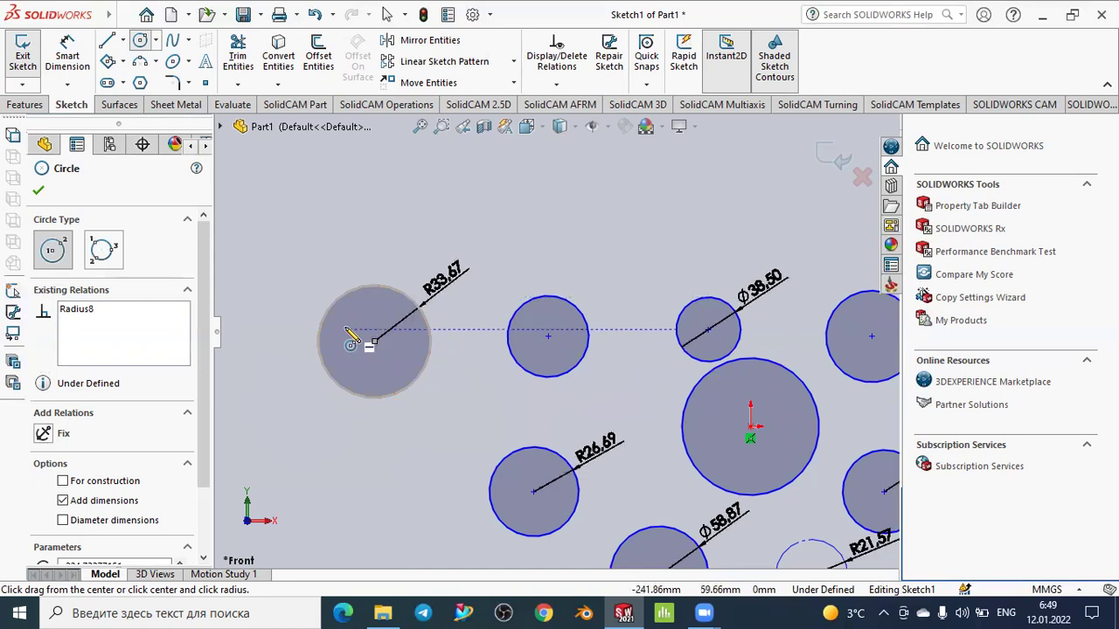
pyautogui.click(40, 192)
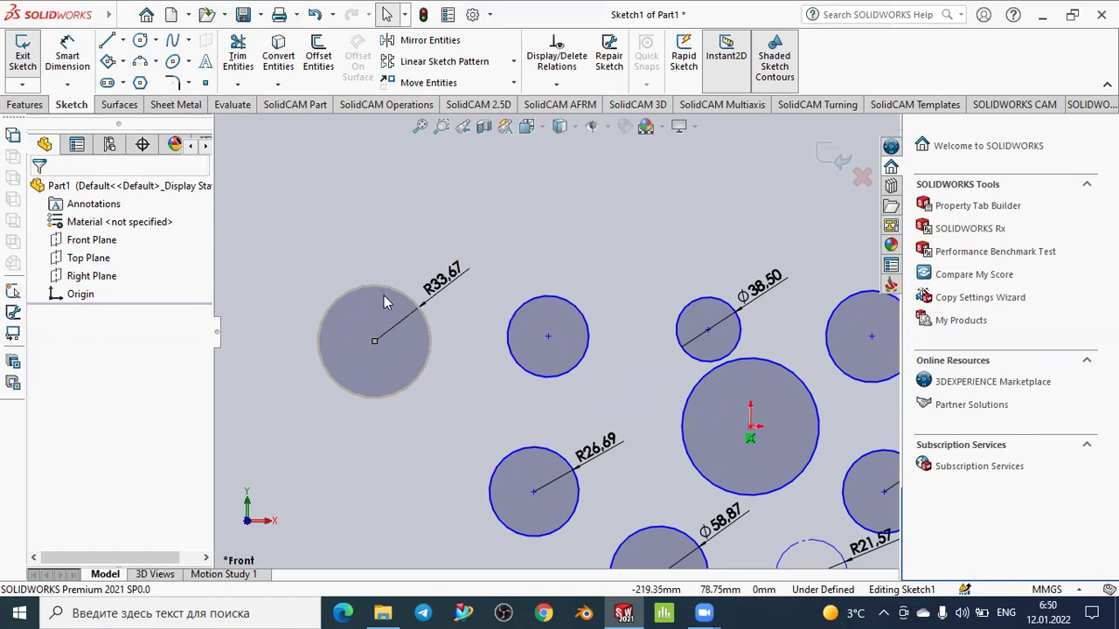
# - Sketch a dimensioned circle of about 25.3 mm radius above the 33.67 mm radius circle and show its centre and radius parameters
pyautogui.click(150, 47)
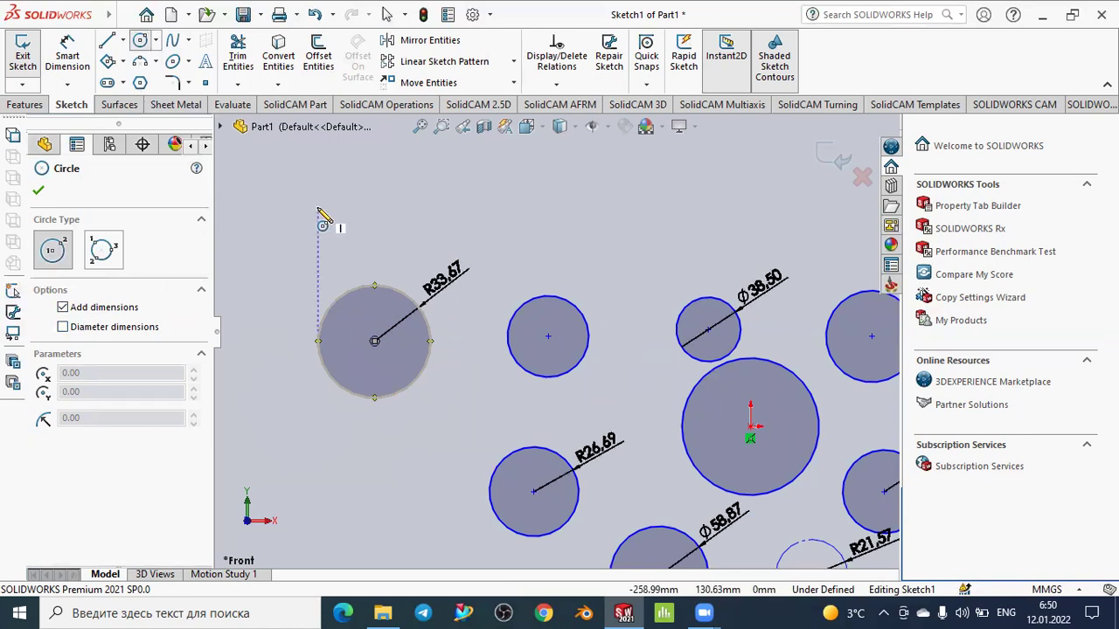
pyautogui.moveTo(317, 201)
pyautogui.mouseDown()
pyautogui.moveTo(372, 169)
pyautogui.moveTo(354, 179)
pyautogui.mouseUp()
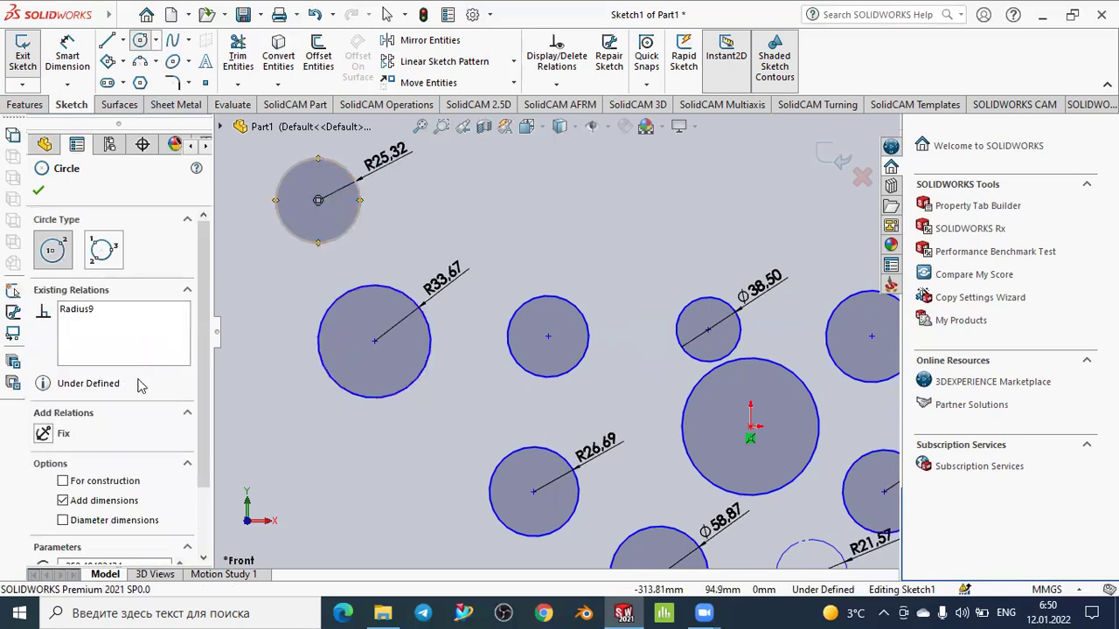
pyautogui.scroll(-2, 121, 464)
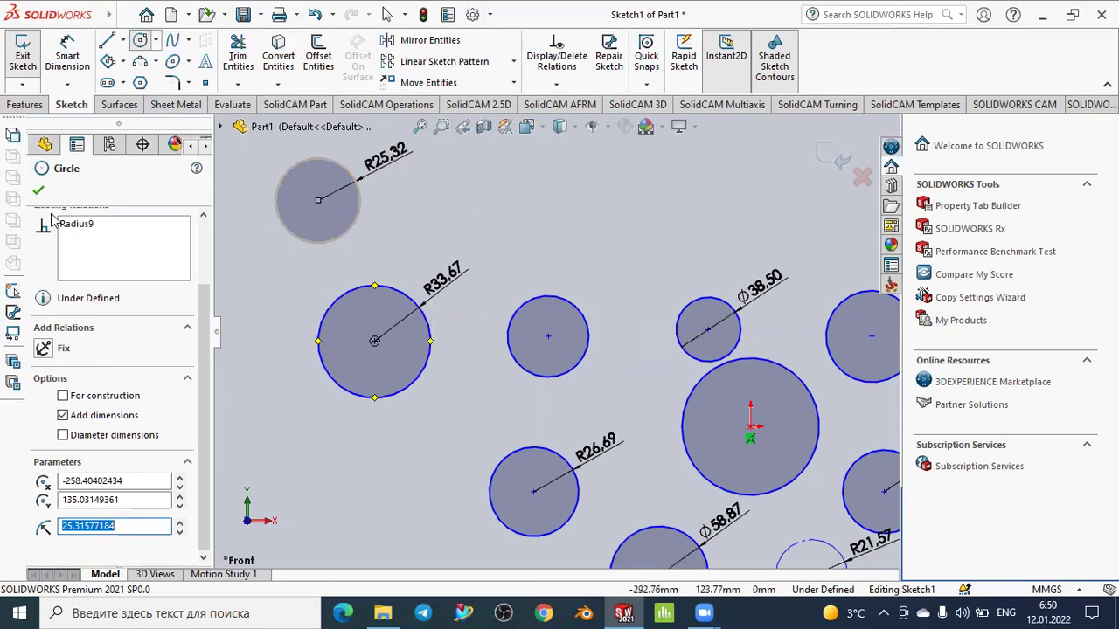
# - Finish the previous circle and sketch a three-point perimeter circle of about 25 mm radius, centred at about X -26.6, Y 196.7, above the other circles
pyautogui.click(38, 190)
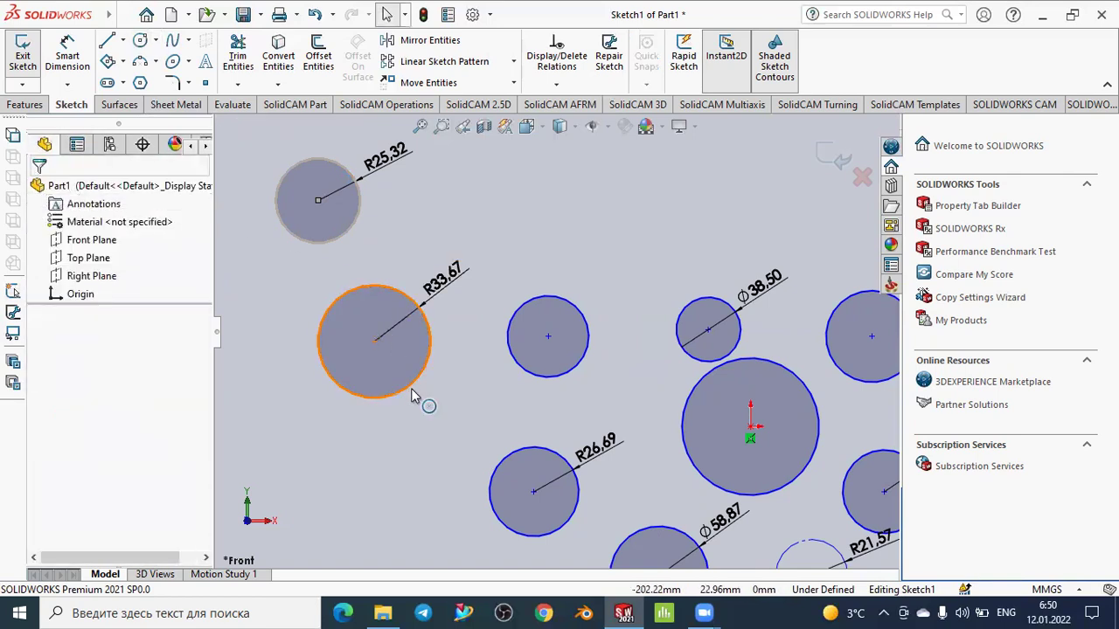
pyautogui.scroll(4, 411, 388)
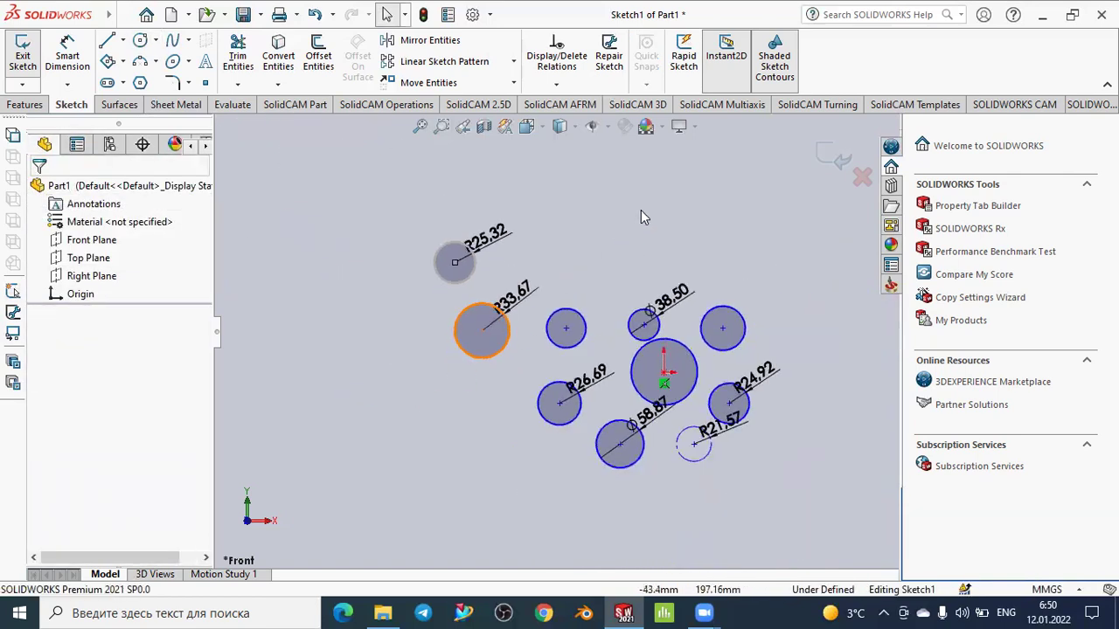
pyautogui.scroll(-3, 670, 211)
pyautogui.scroll(-3, 670, 211)
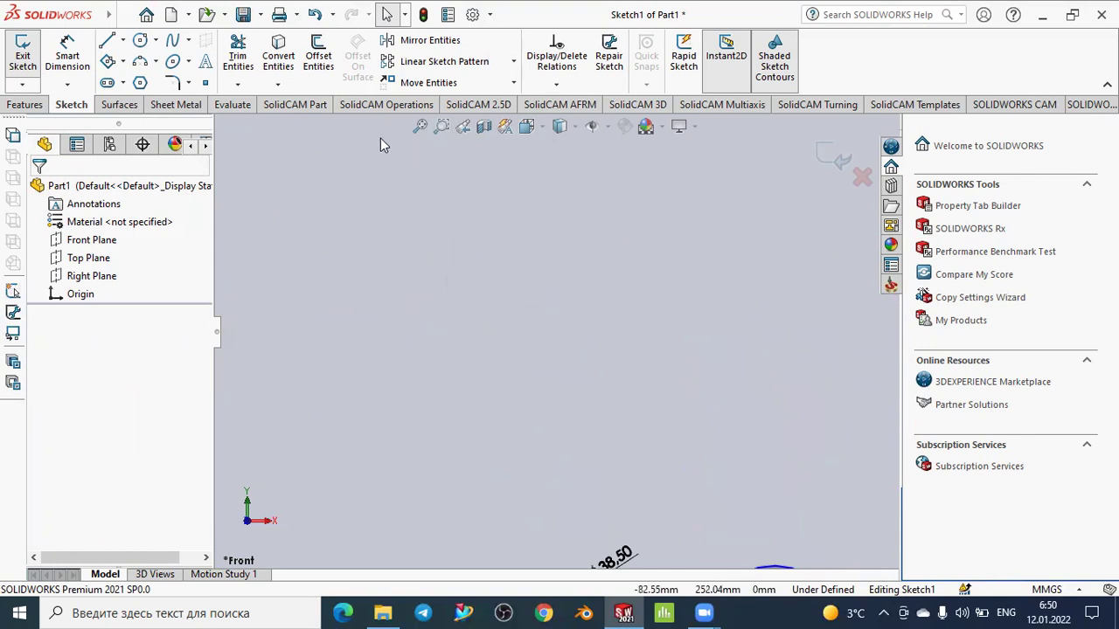
pyautogui.click(157, 42)
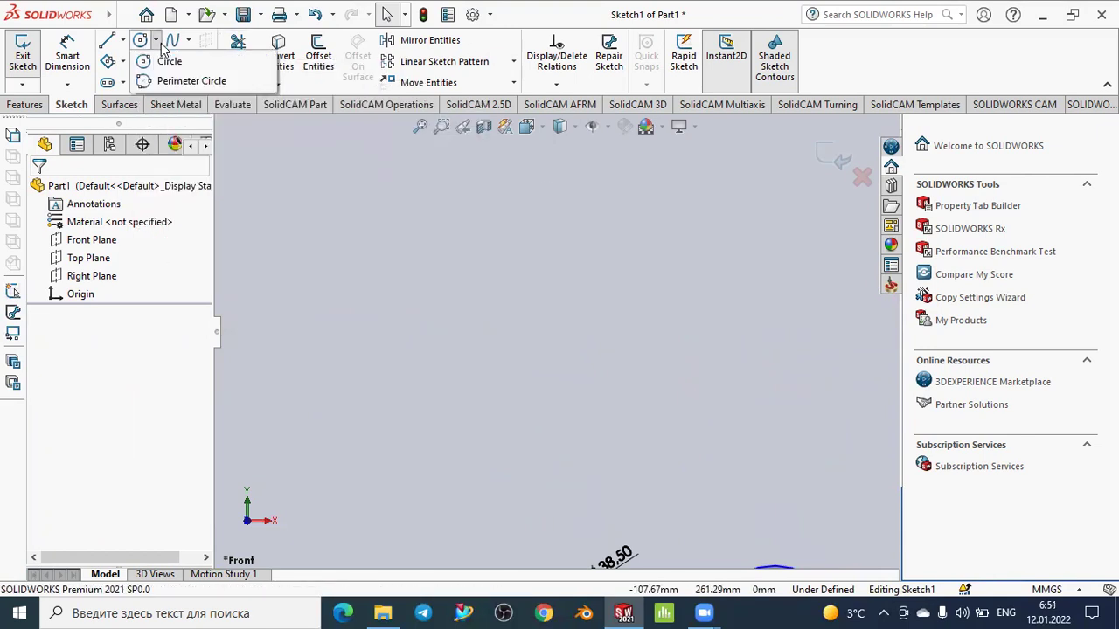
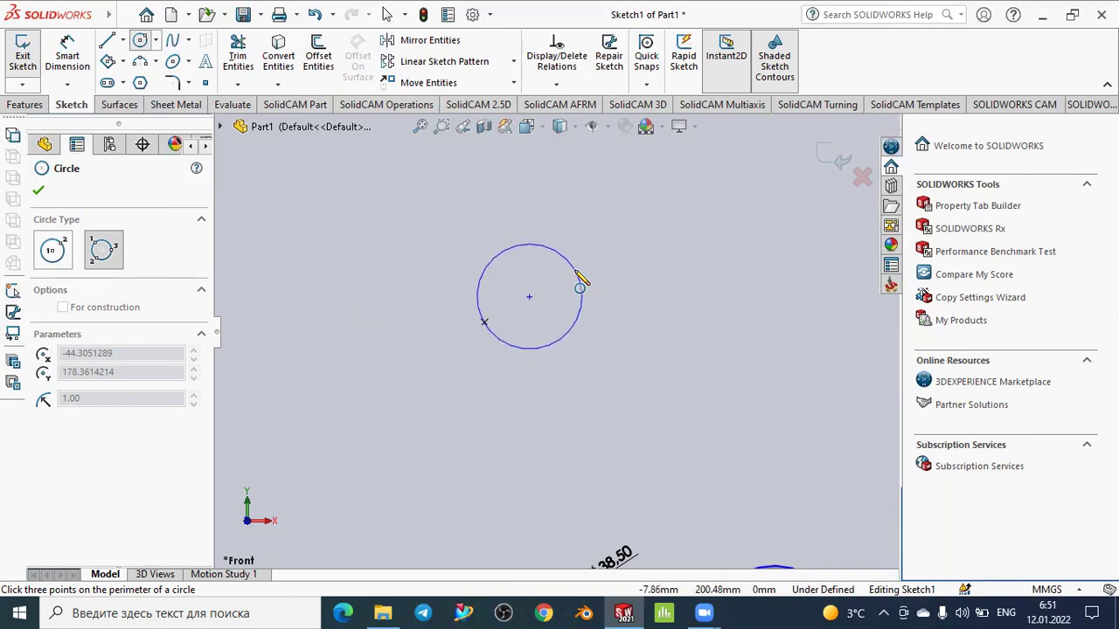
pyautogui.click(590, 291)
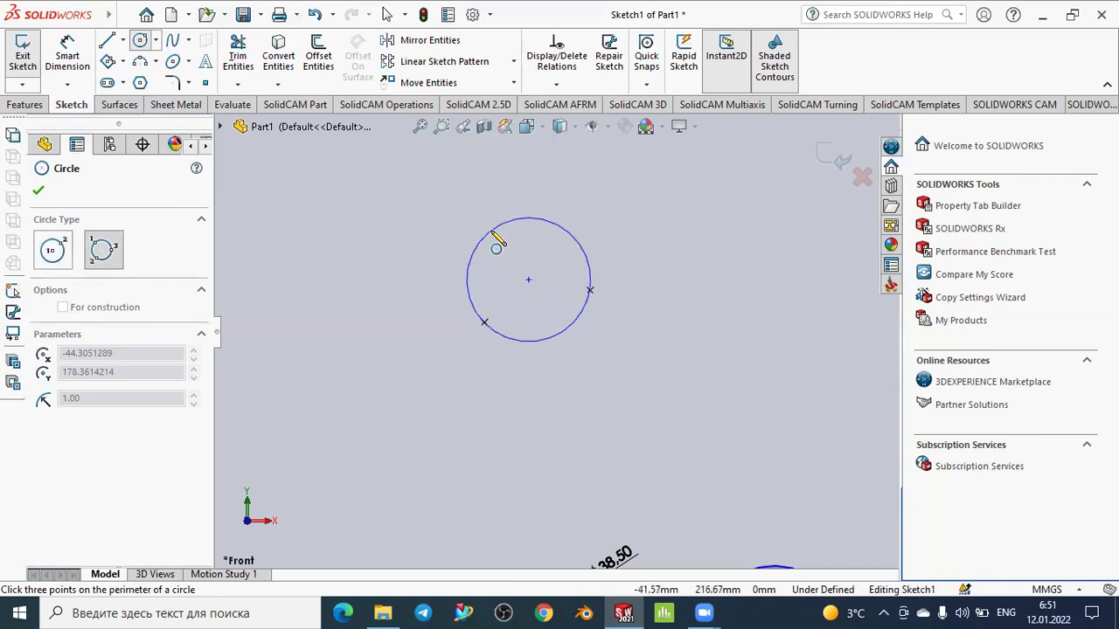
pyautogui.click(493, 235)
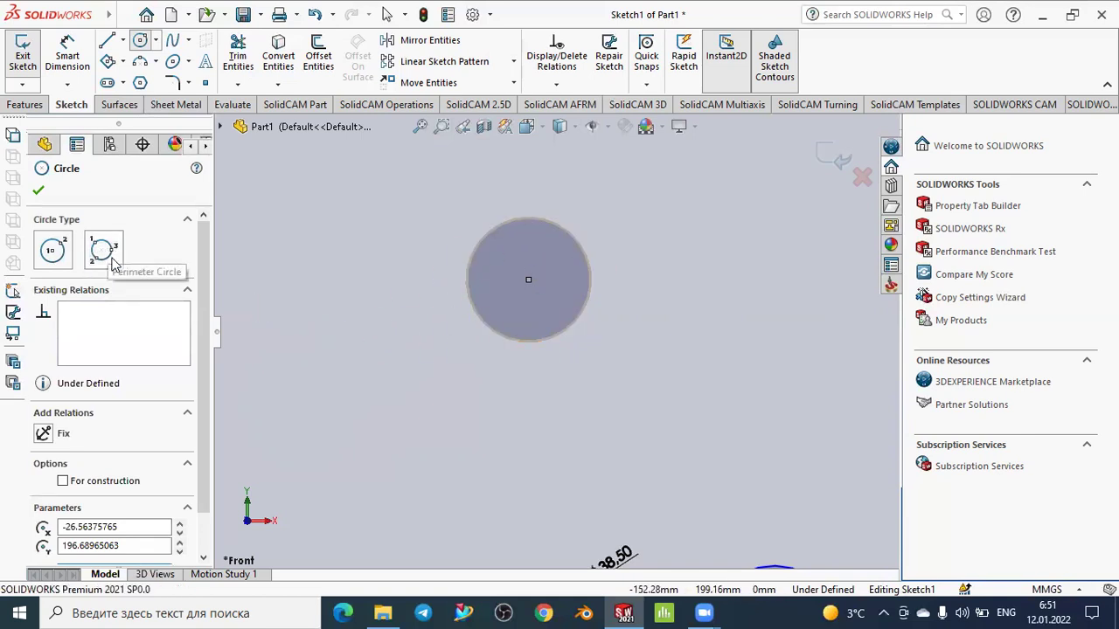
# - Review the perimeter circle's centre and radius parameters, and toggle its construction option on and back off
pyautogui.scroll(-1, 77, 470)
pyautogui.click(87, 481)
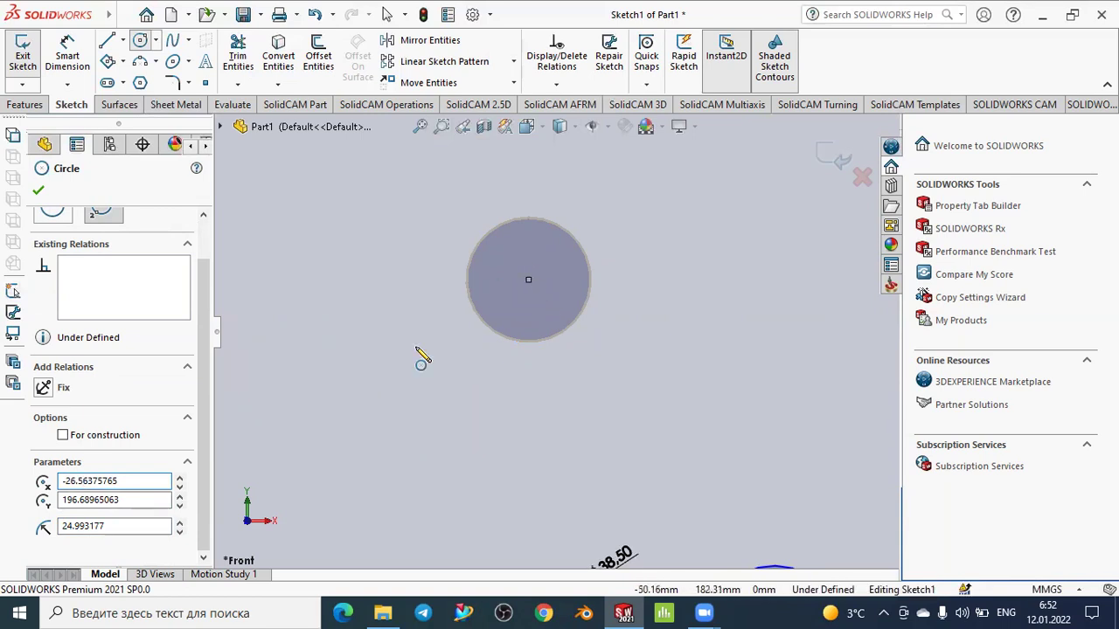
pyautogui.click(87, 481)
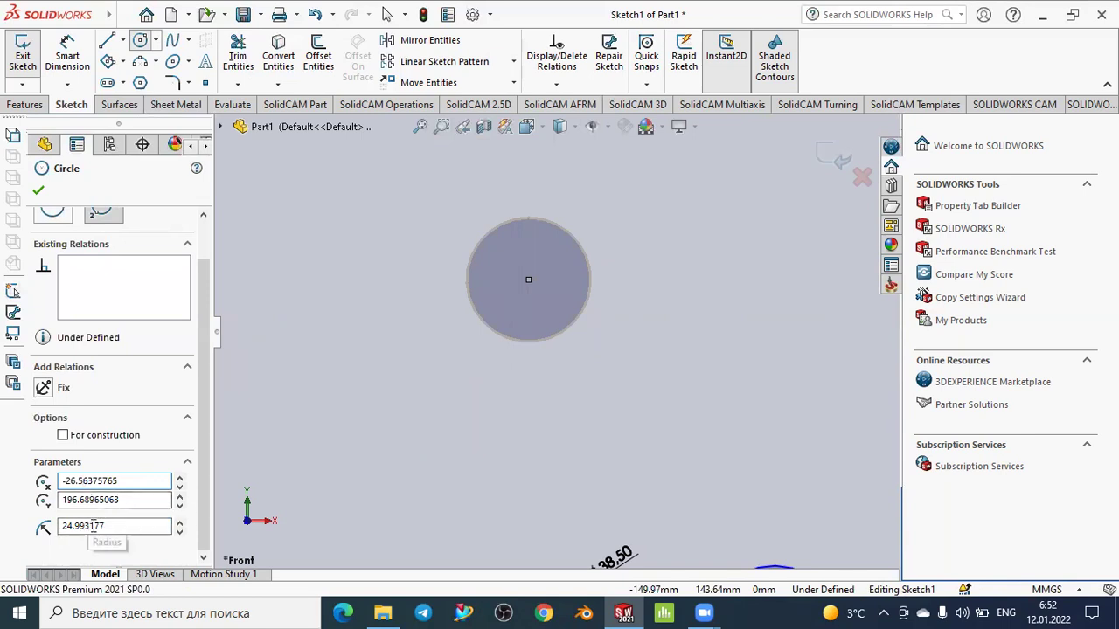
pyautogui.click(63, 436)
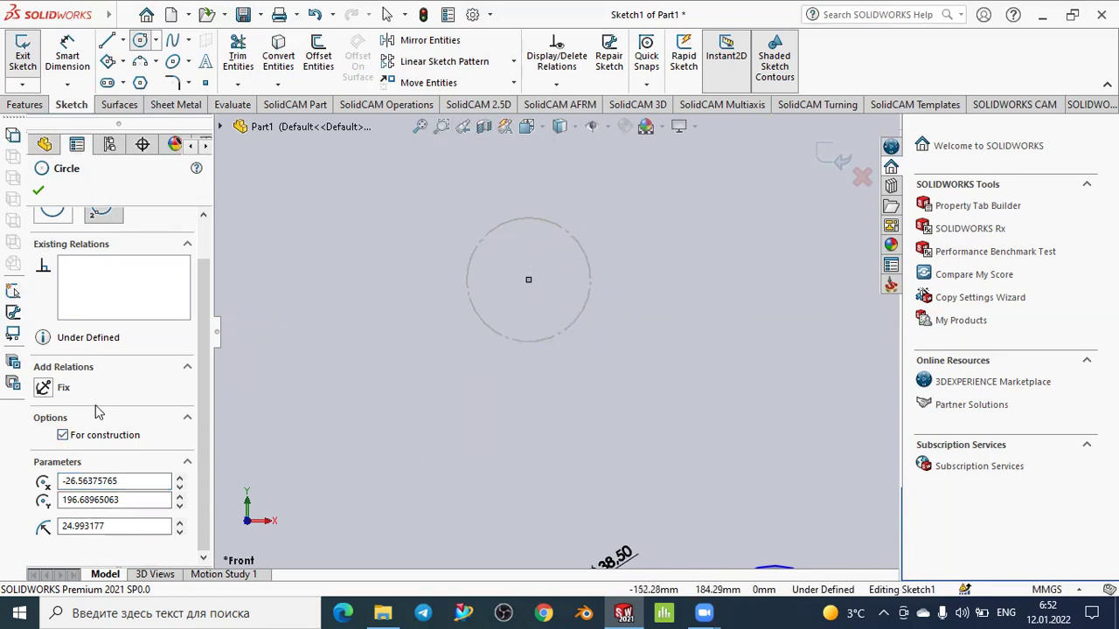
pyautogui.click(62, 435)
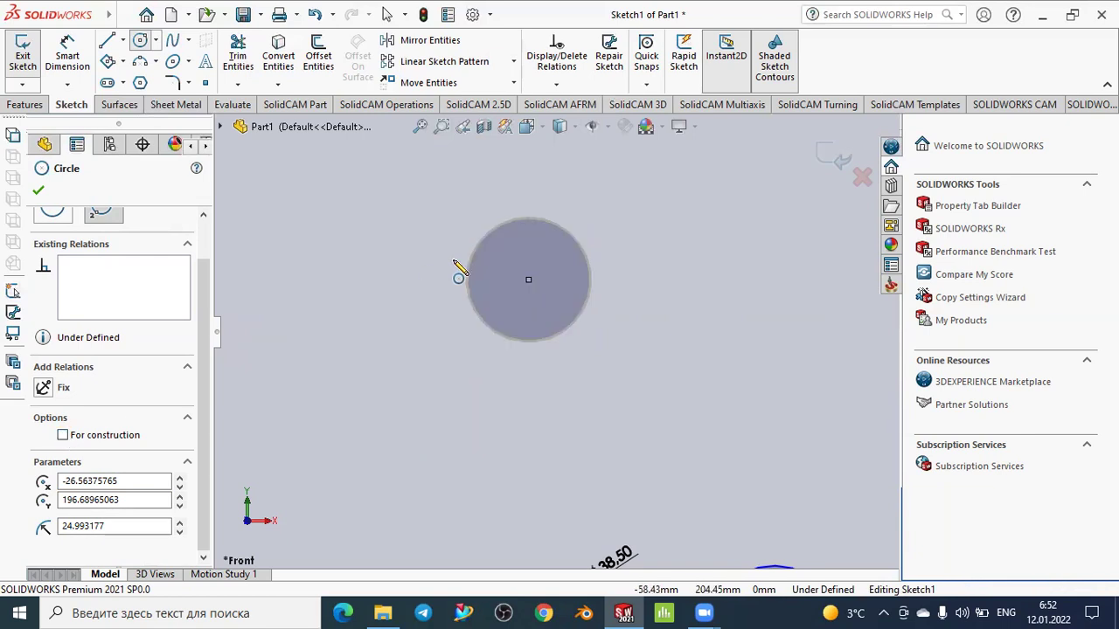
# - Accept the solid perimeter circle and sketch a second three-point perimeter circle up and to its left, centred at about X -137.4, Y 258.1
pyautogui.click(39, 191)
pyautogui.scroll(2, 486, 254)
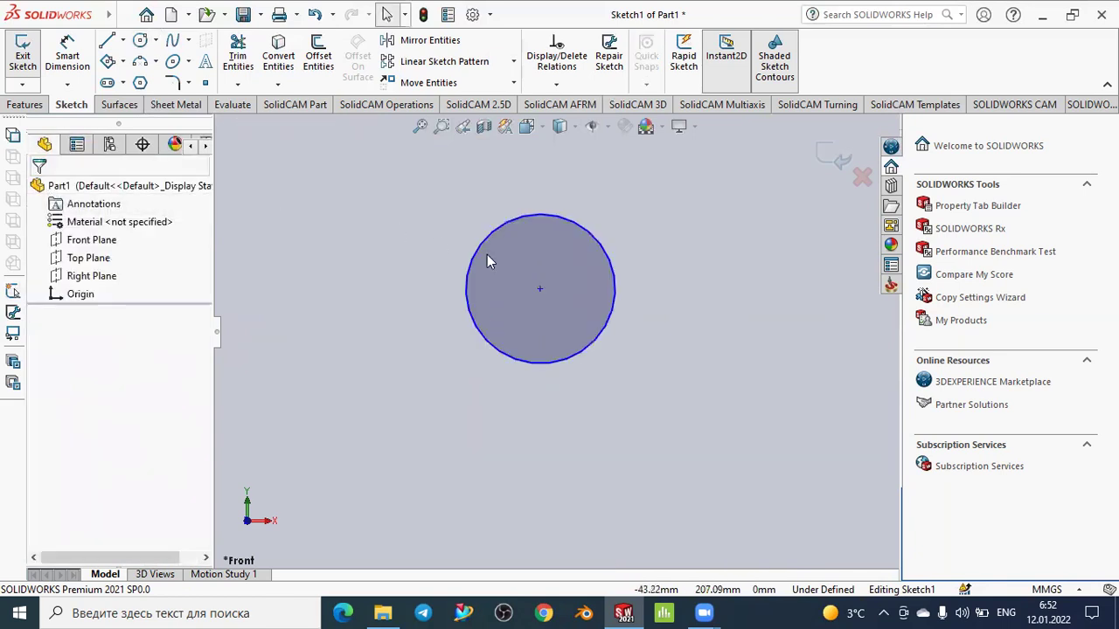
pyautogui.scroll(2, 499, 255)
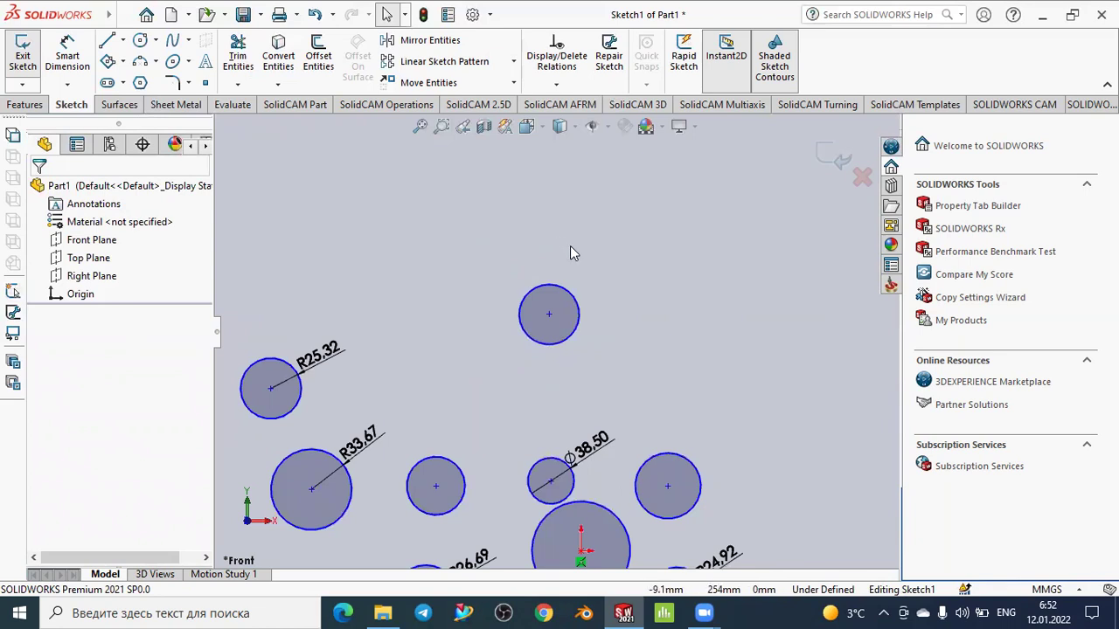
pyautogui.click(156, 41)
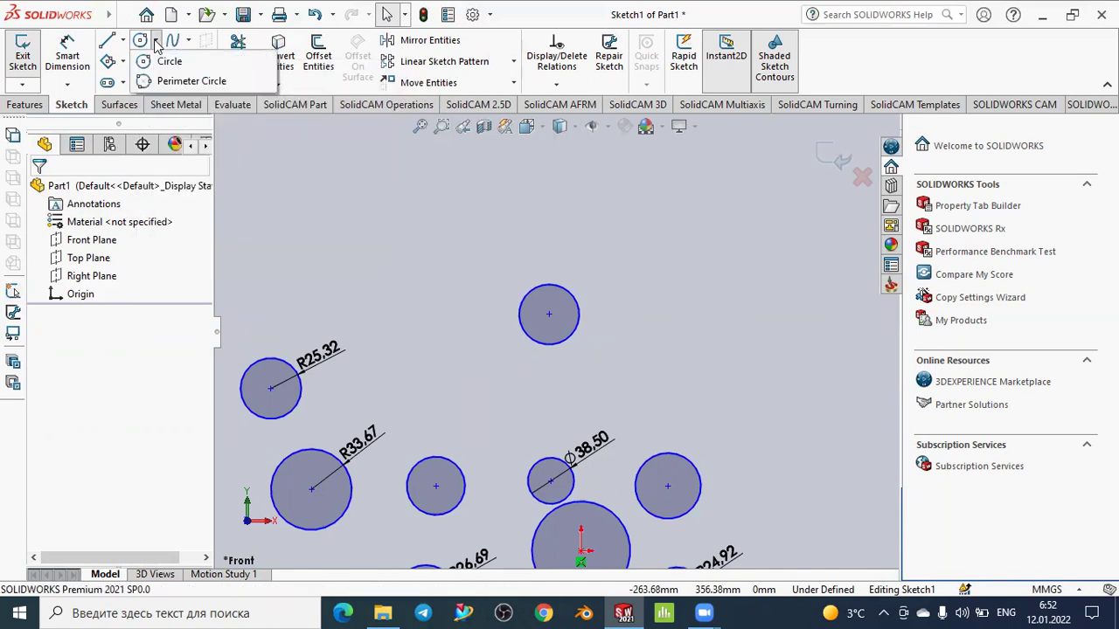
pyautogui.click(166, 80)
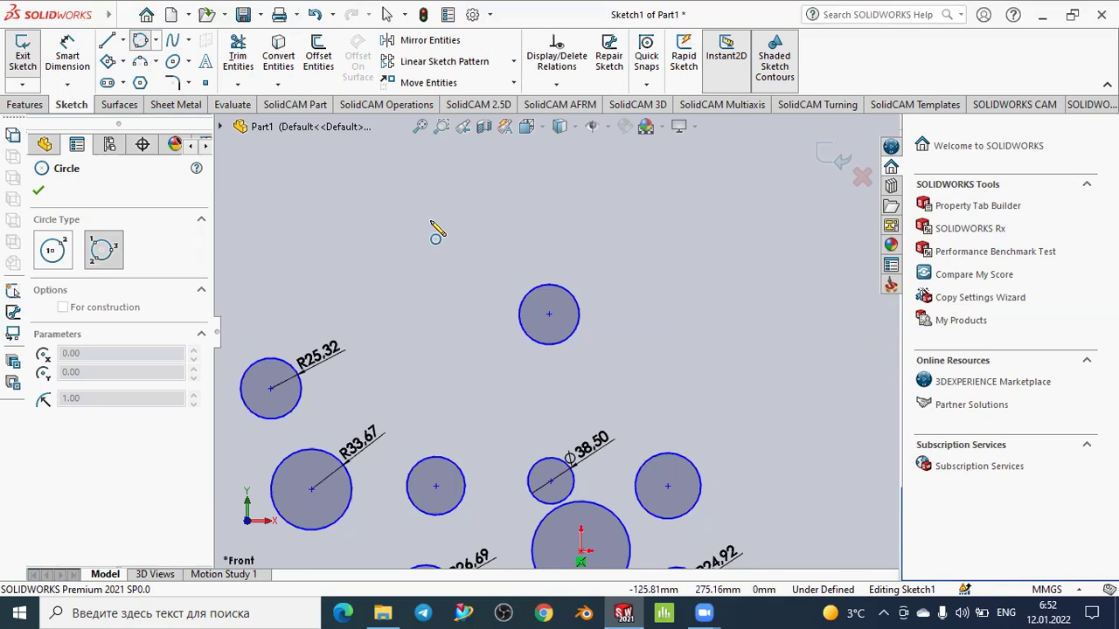
pyautogui.hotkey('ctrl', 'Right')
pyautogui.hotkey('ctrl', 'Down')
pyautogui.hotkey('ctrl', 'Right')
pyautogui.hotkey('ctrl', 'Down')
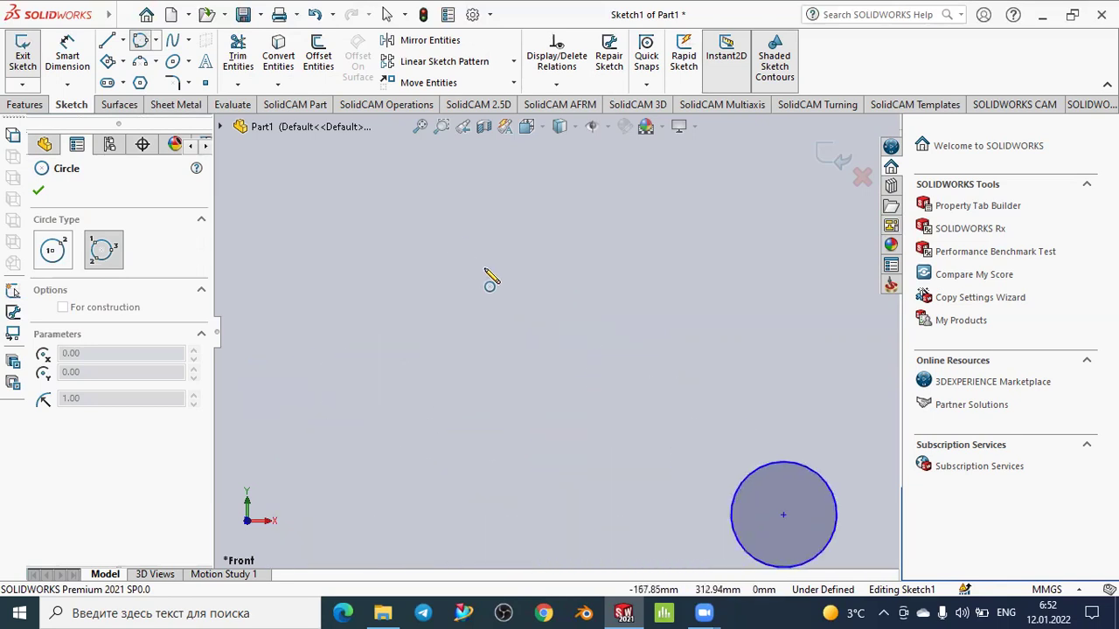
pyautogui.click(499, 376)
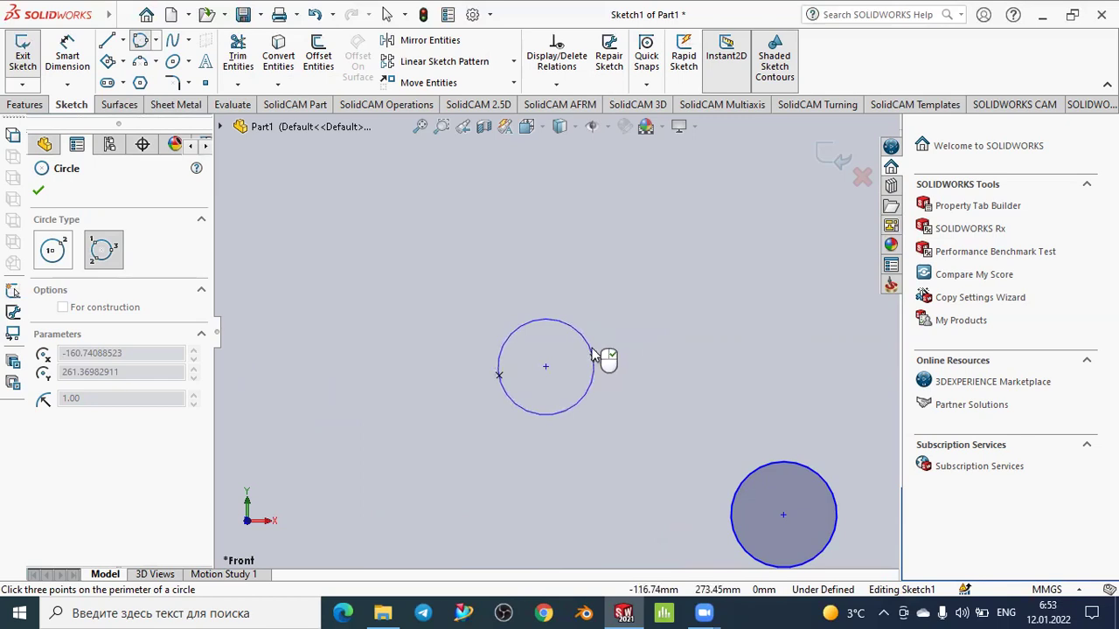
pyautogui.click(592, 357)
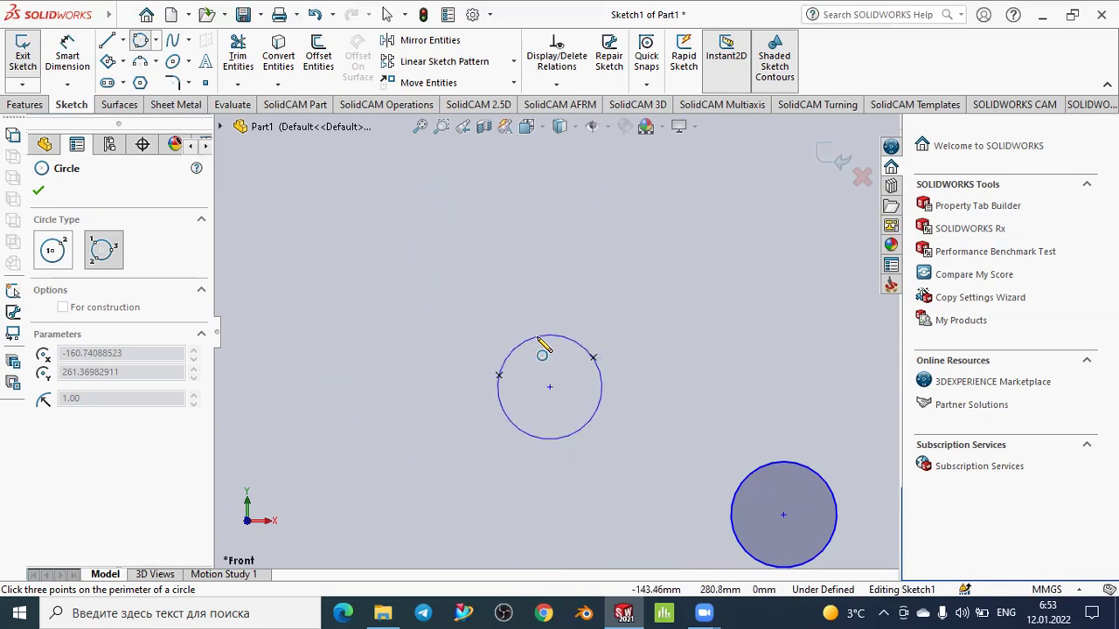
pyautogui.click(543, 339)
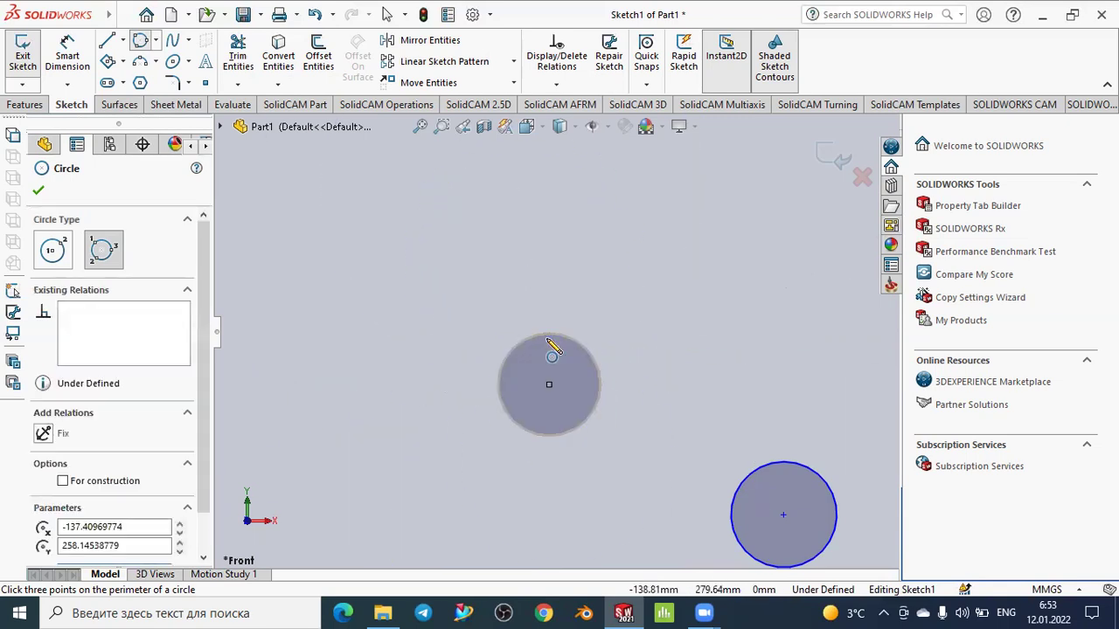
# - Convert the second perimeter circle to construction geometry and finish the Circle command
pyautogui.click(63, 481)
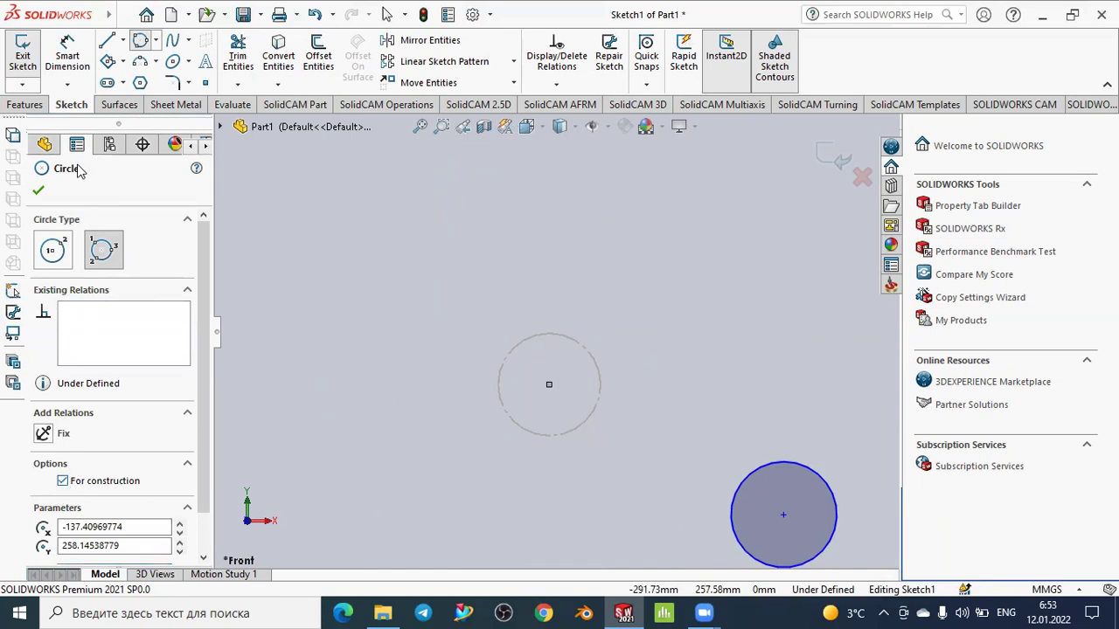
pyautogui.click(41, 193)
pyautogui.scroll(5, 449, 282)
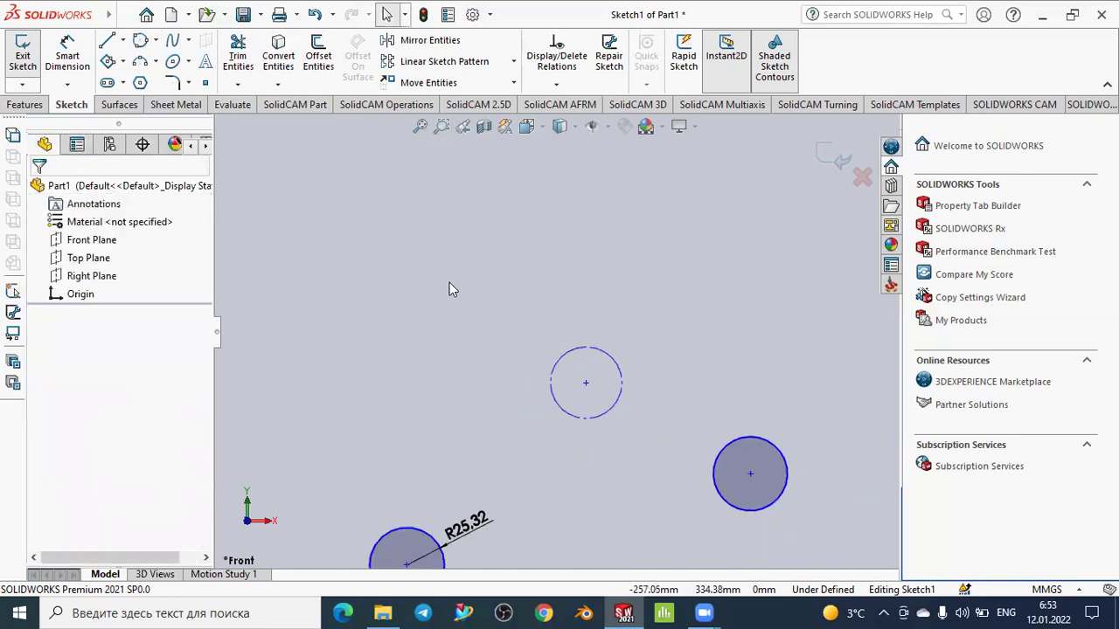
pyautogui.scroll(-2, 674, 331)
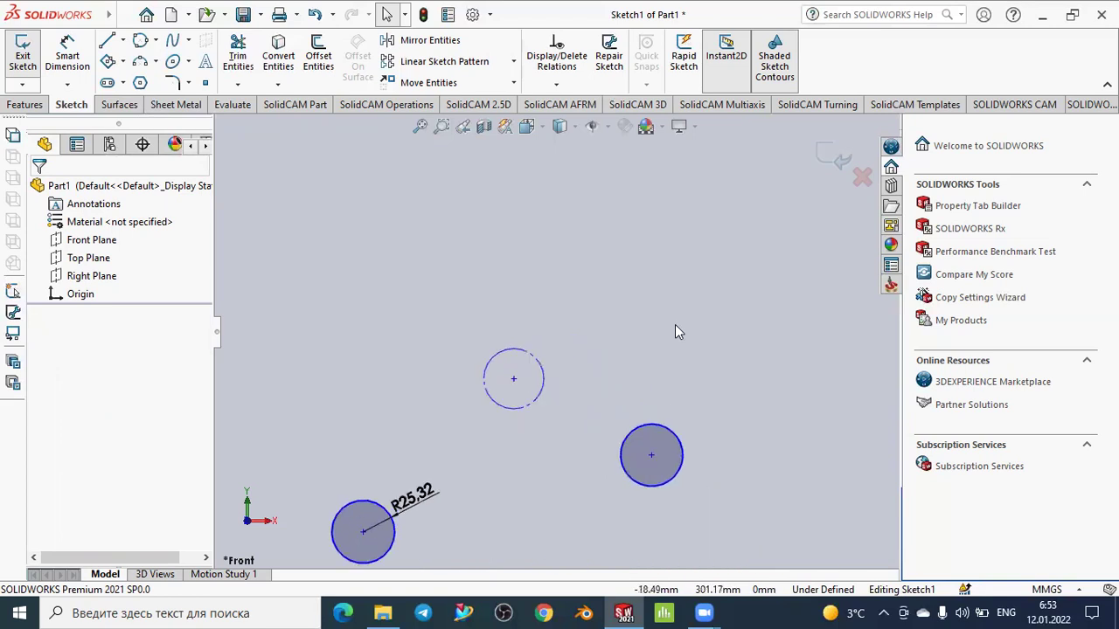